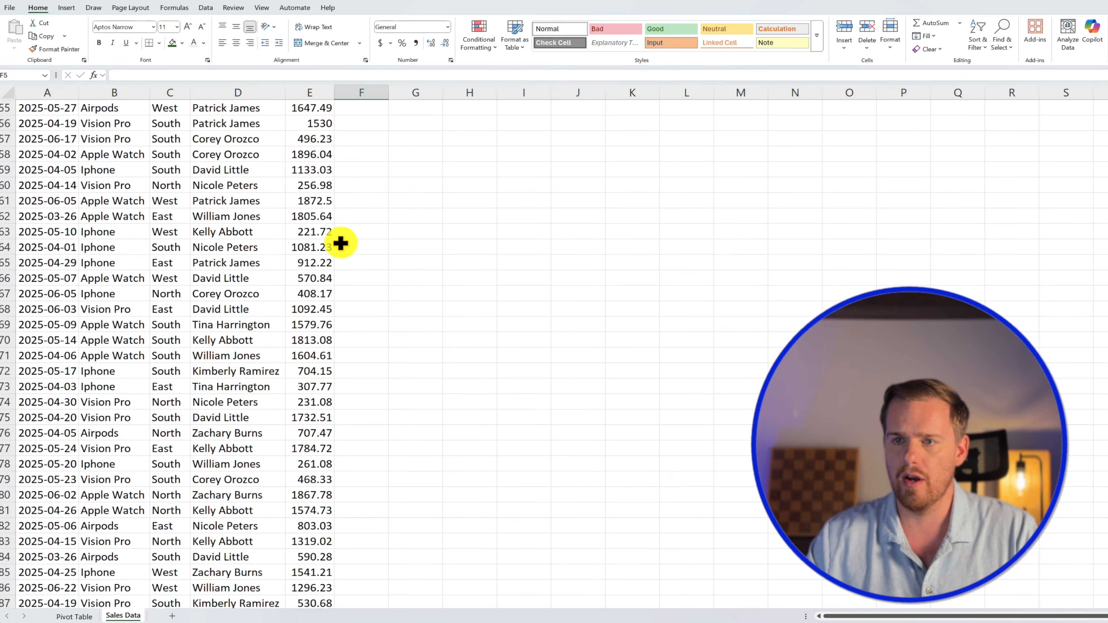
- Look through the sales records and the Date to Amount column headers on the Sales Data sheet
scroll(309, 262, up, 7)
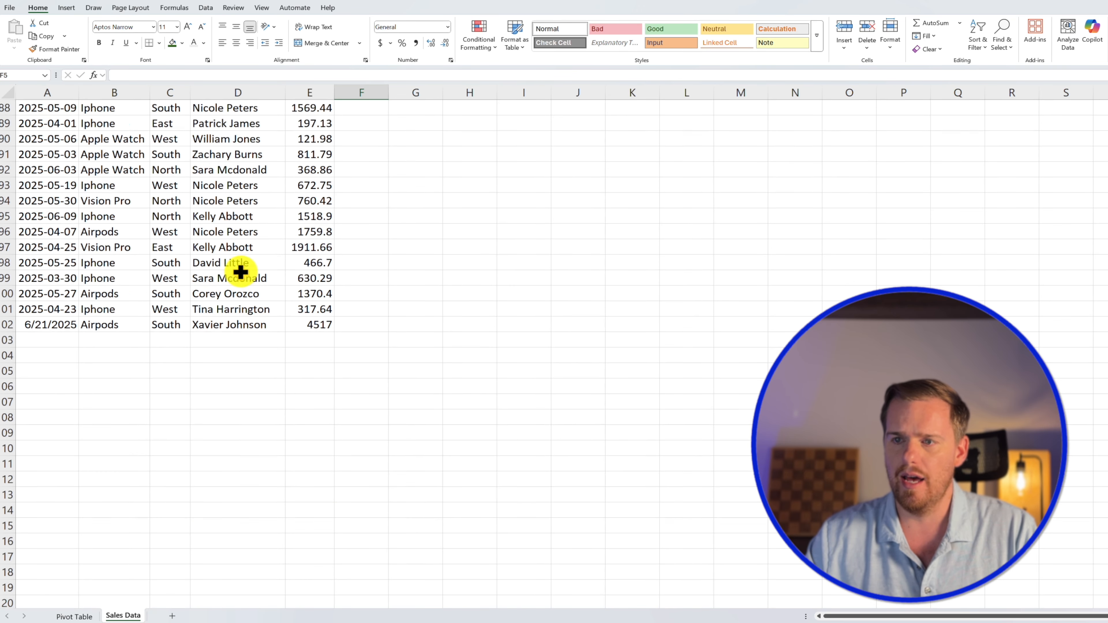
scroll(240, 272, up, 20)
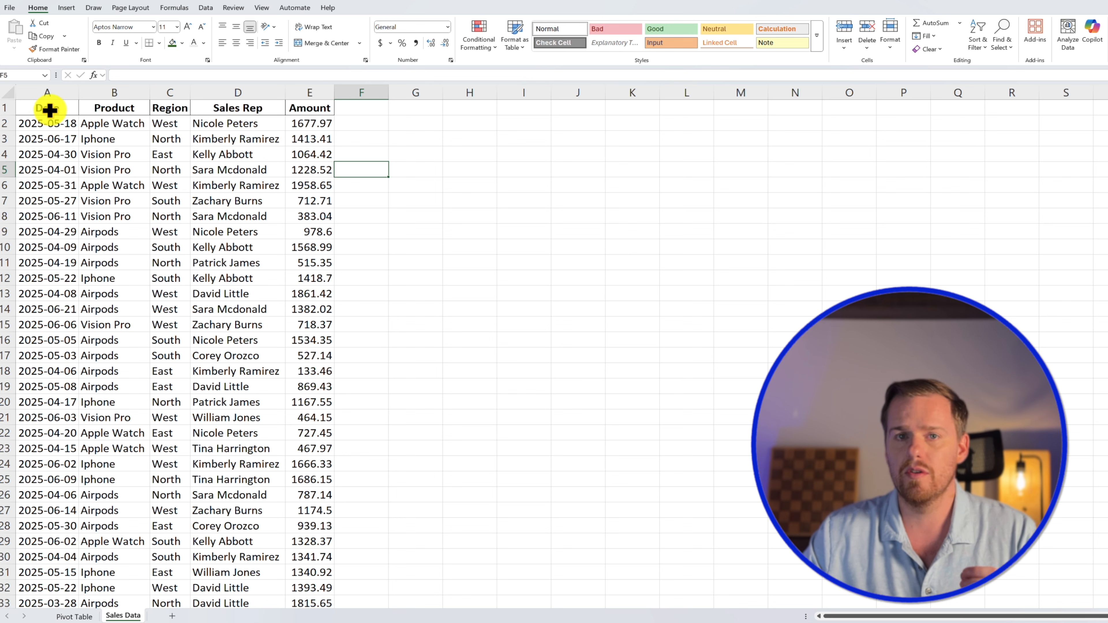
drag(49, 109, 296, 106)
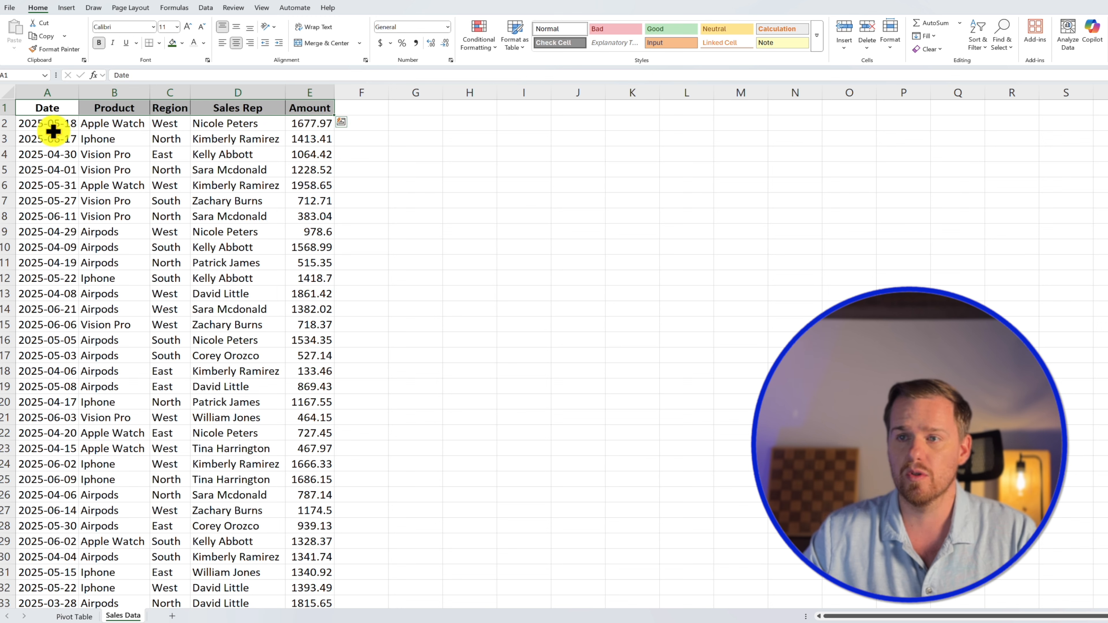
drag(61, 127, 153, 360)
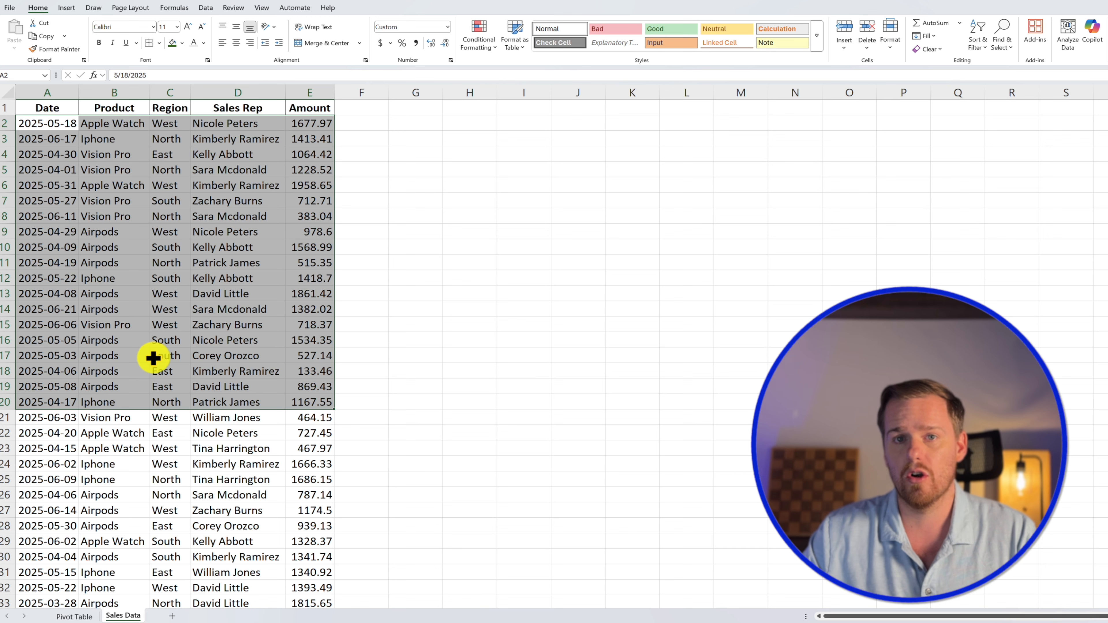
click(89, 178)
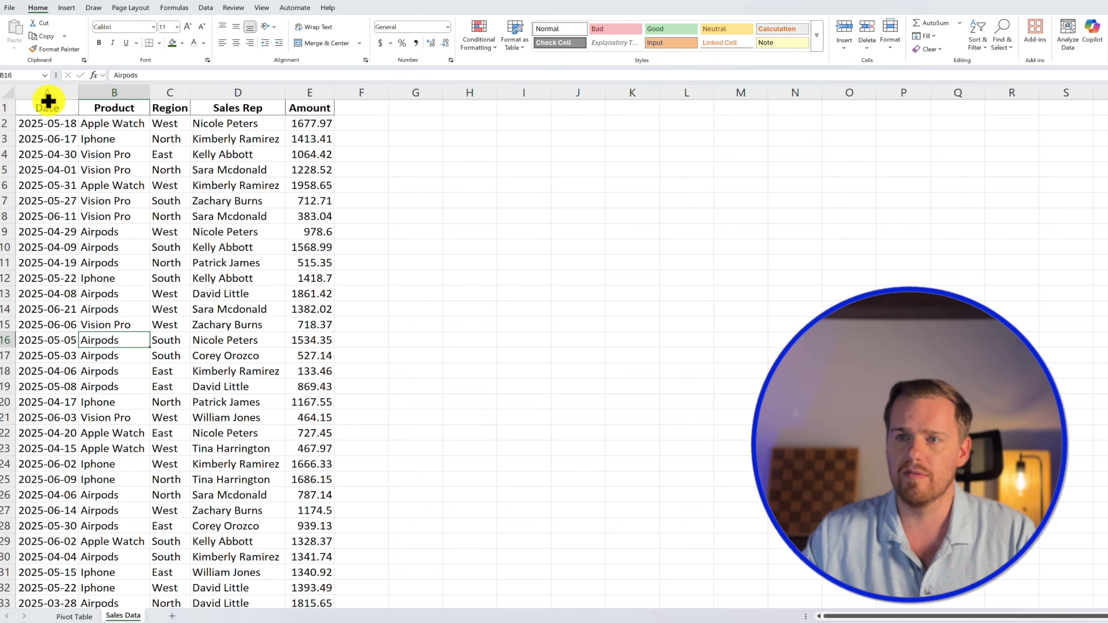
- Convert the whole sales data range A1:E102, headers included, into a table
drag(48, 109, 303, 110)
key(ctrl+Home)
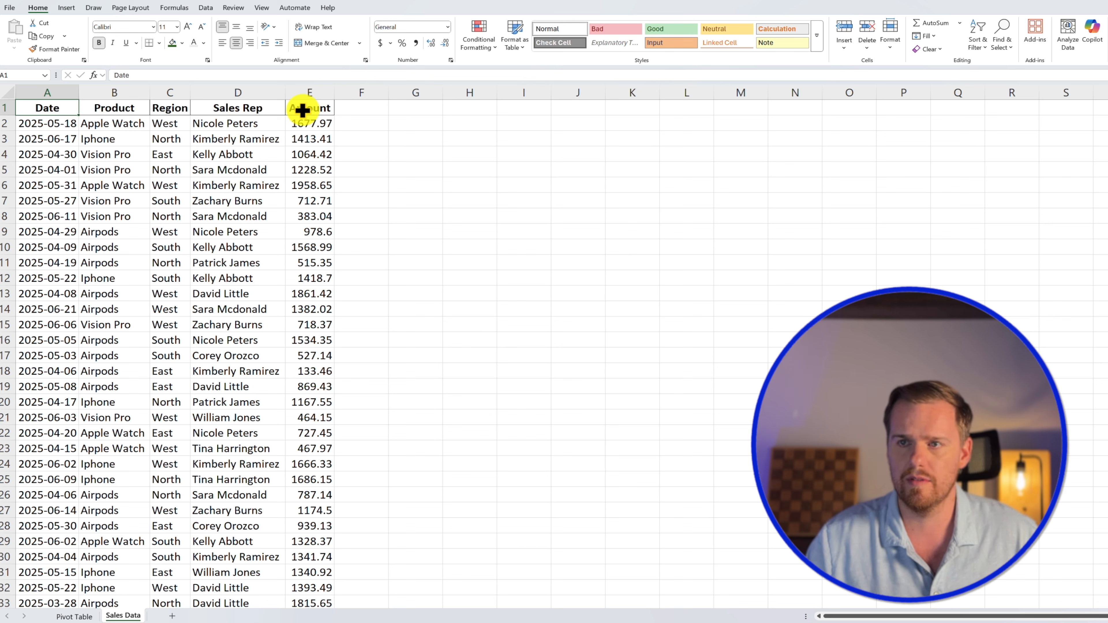
shift+click(303, 110)
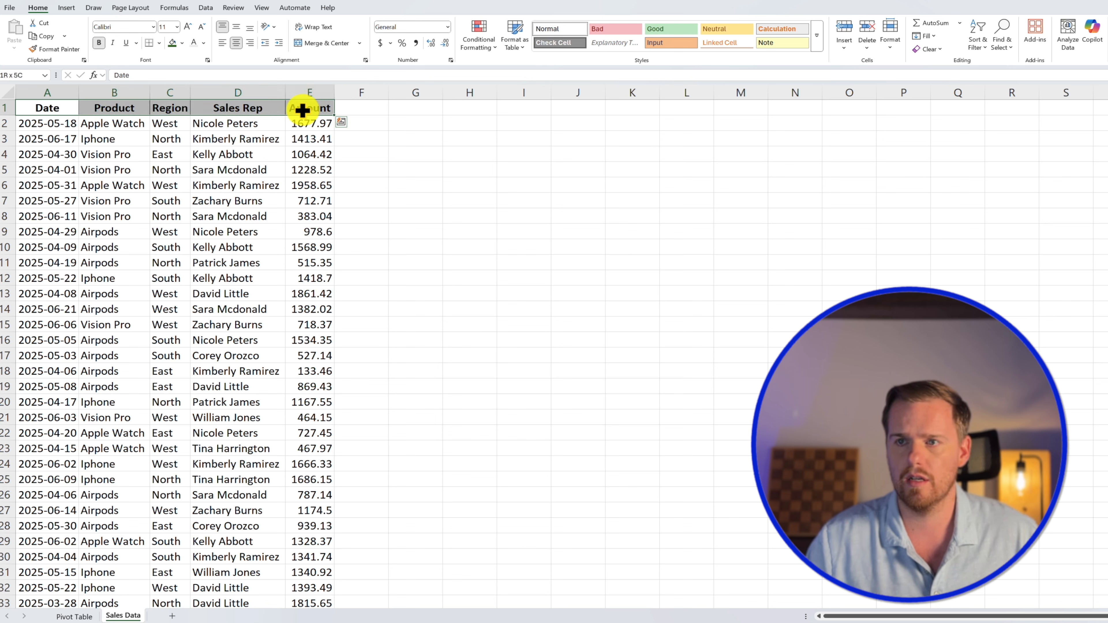
key(ctrl+shift+Down)
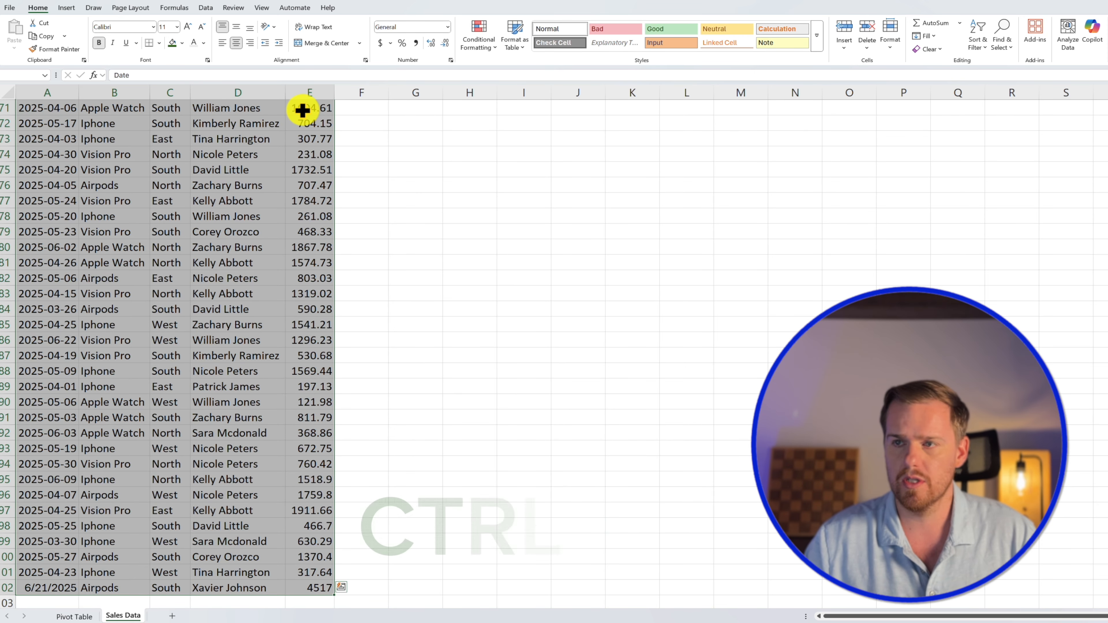
key(ctrl+q)
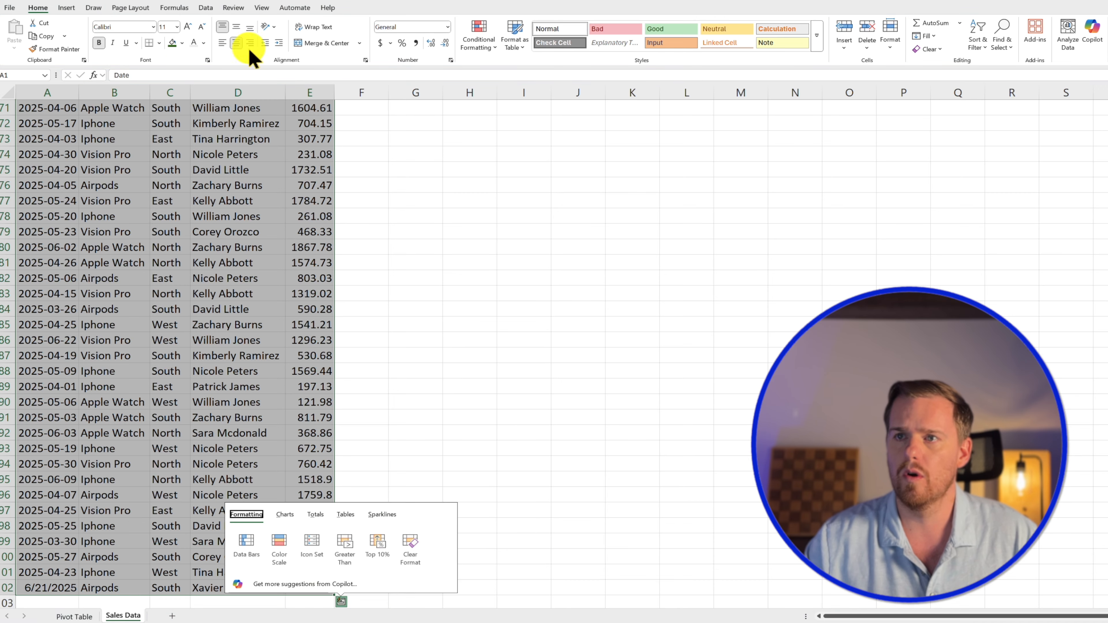
click(67, 8)
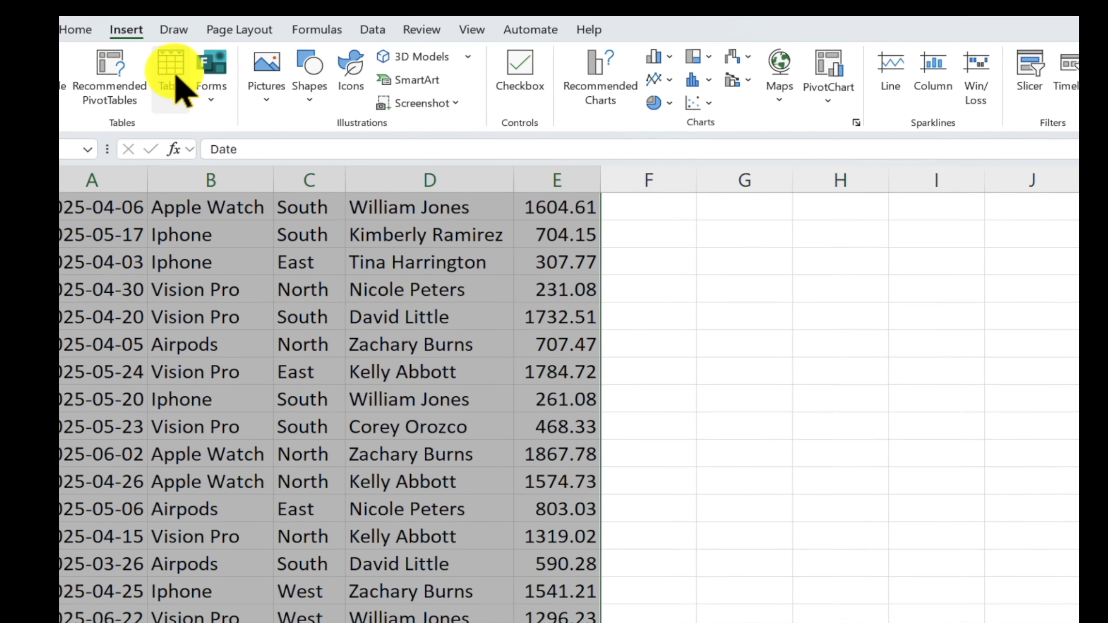
click(119, 48)
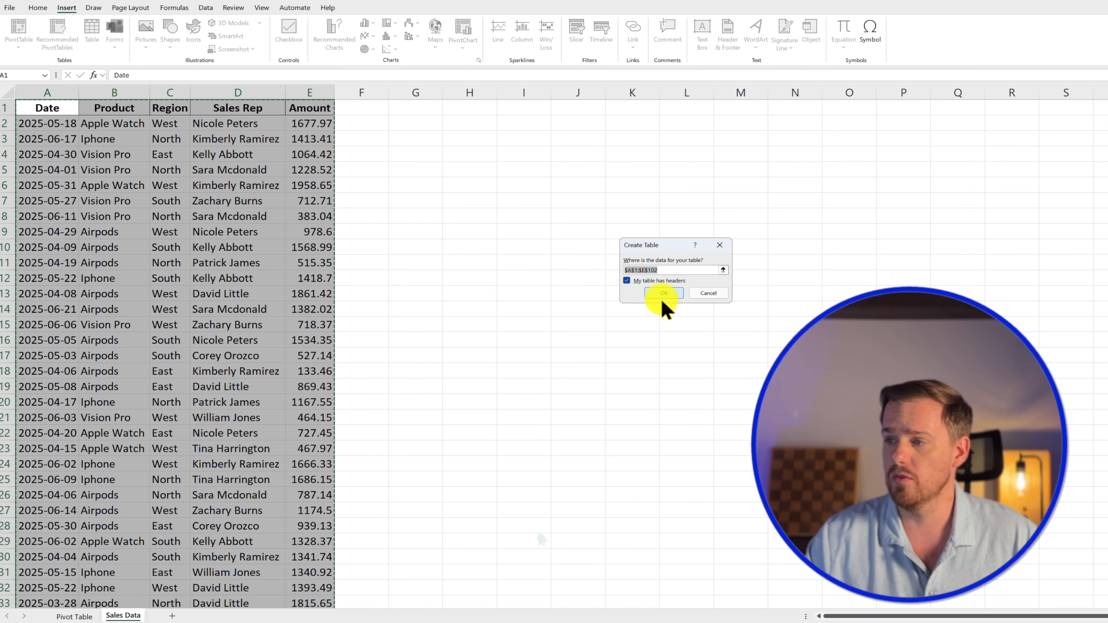
click(635, 295)
click(231, 288)
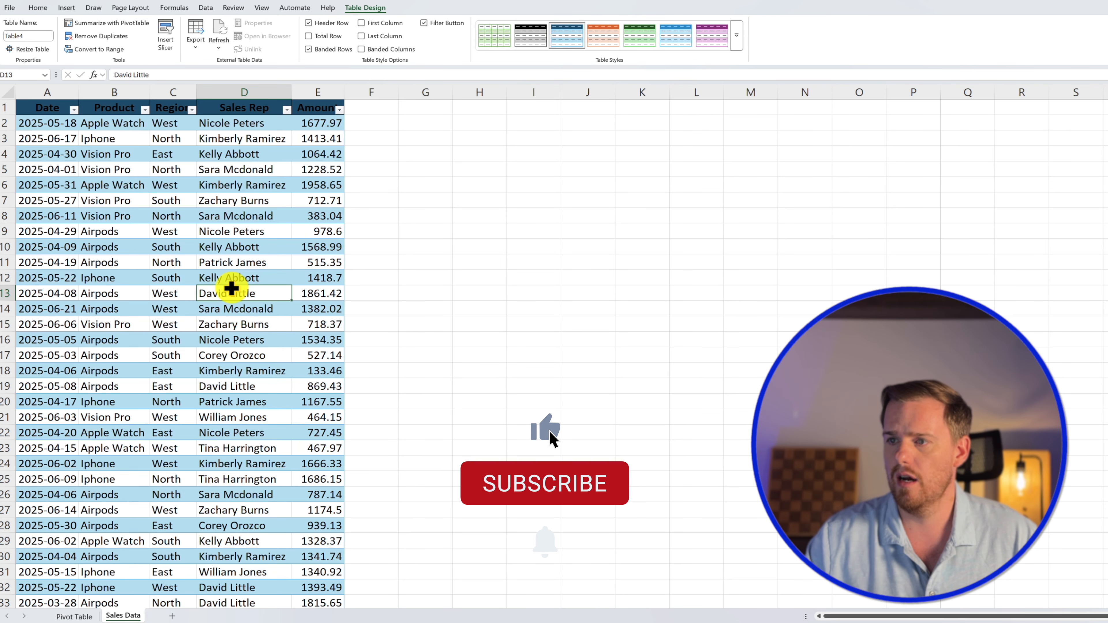
- Create a PivotTable from the entire sales table and place it on a new worksheet
click(46, 111)
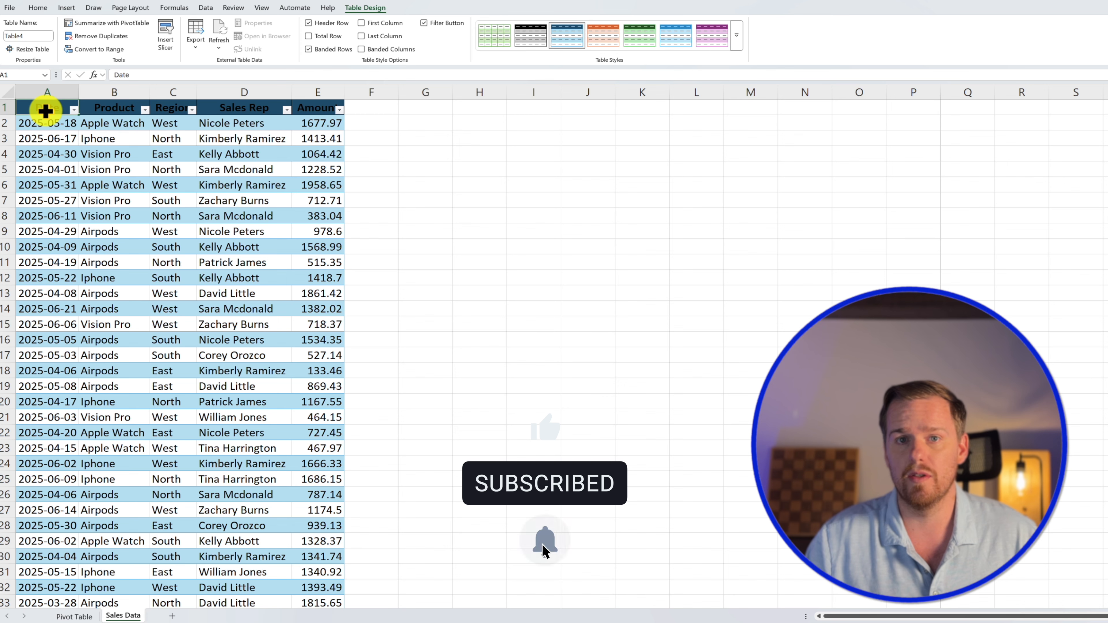
key(ctrl+shift+Right)
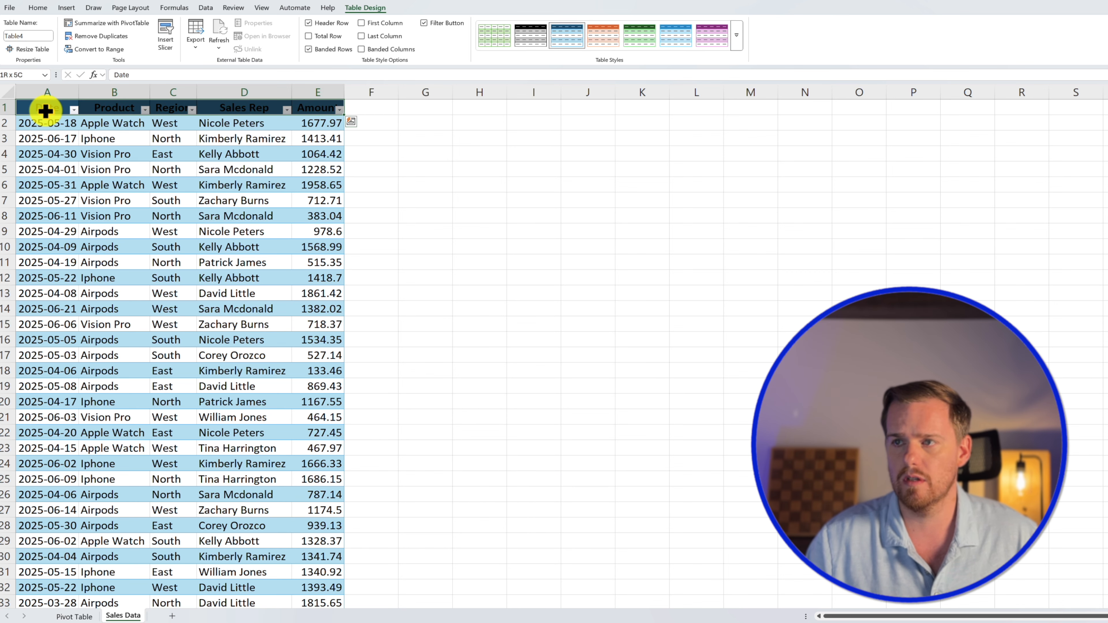
key(ctrl+shift+Down)
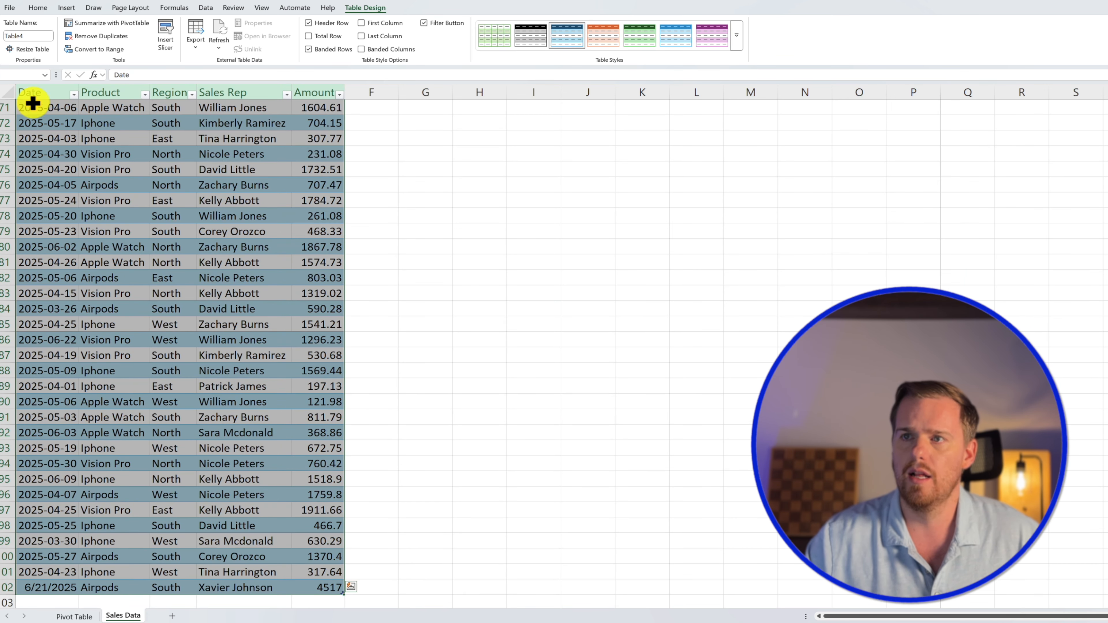
click(66, 7)
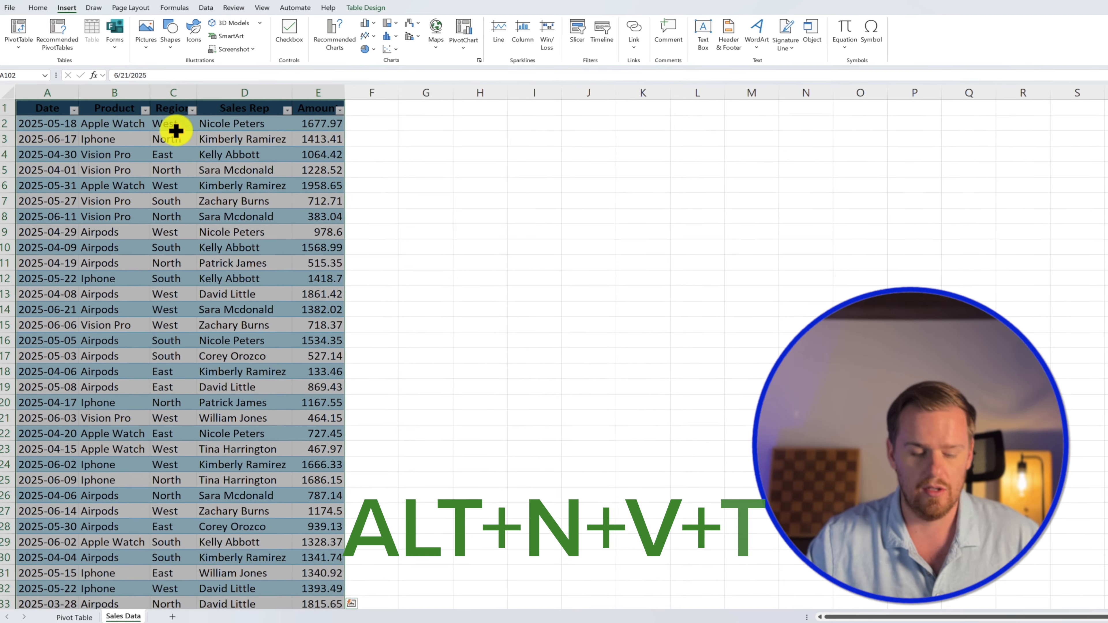
key(alt)
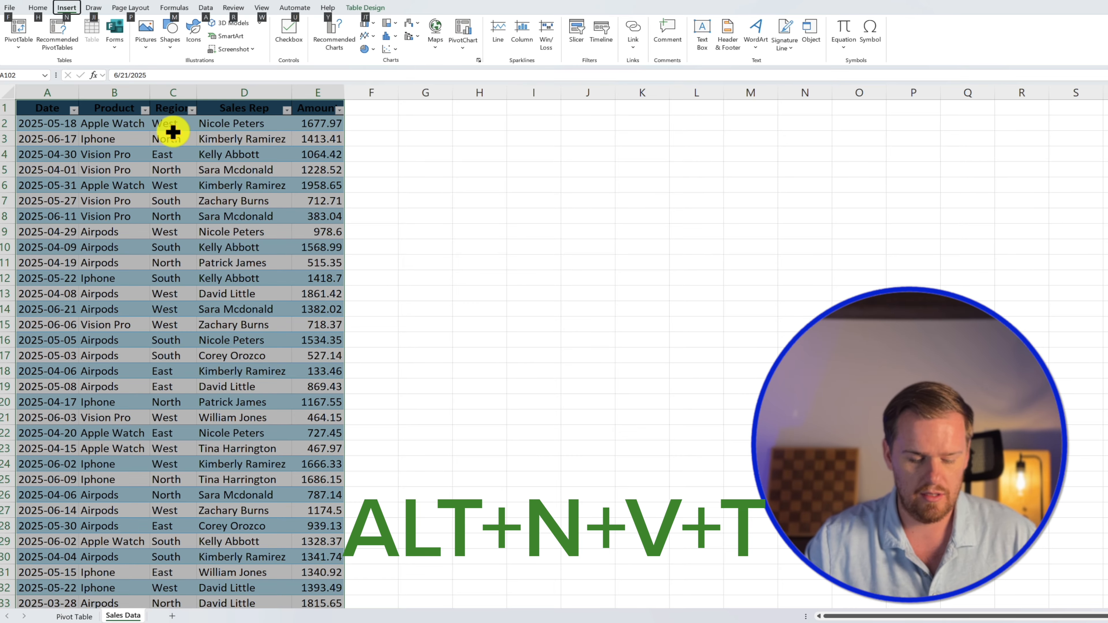
key(n)
key(v)
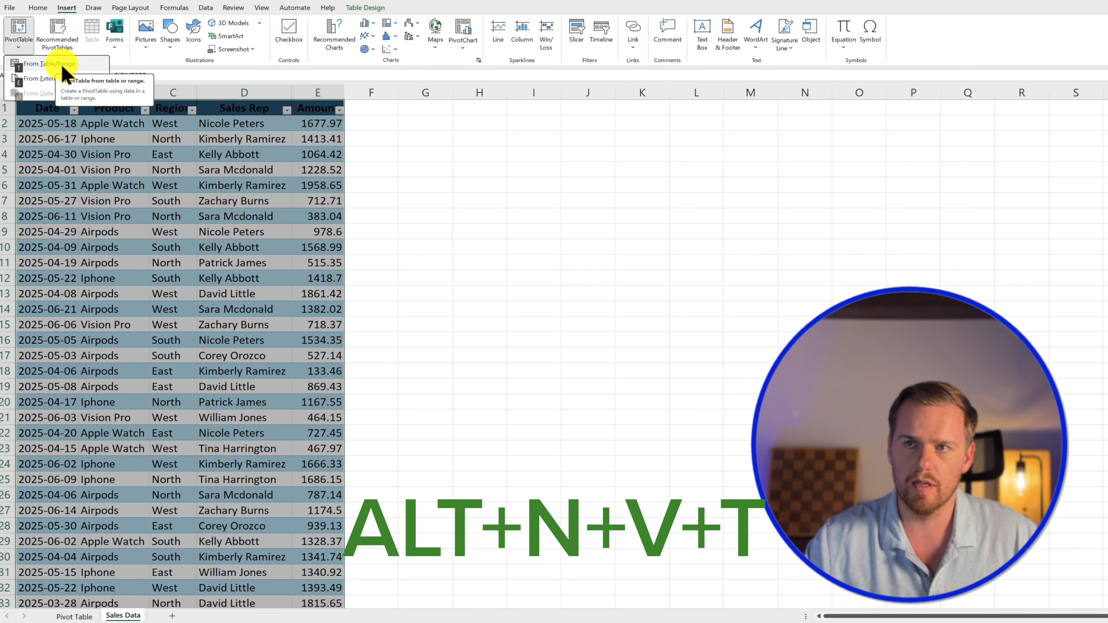
key(t)
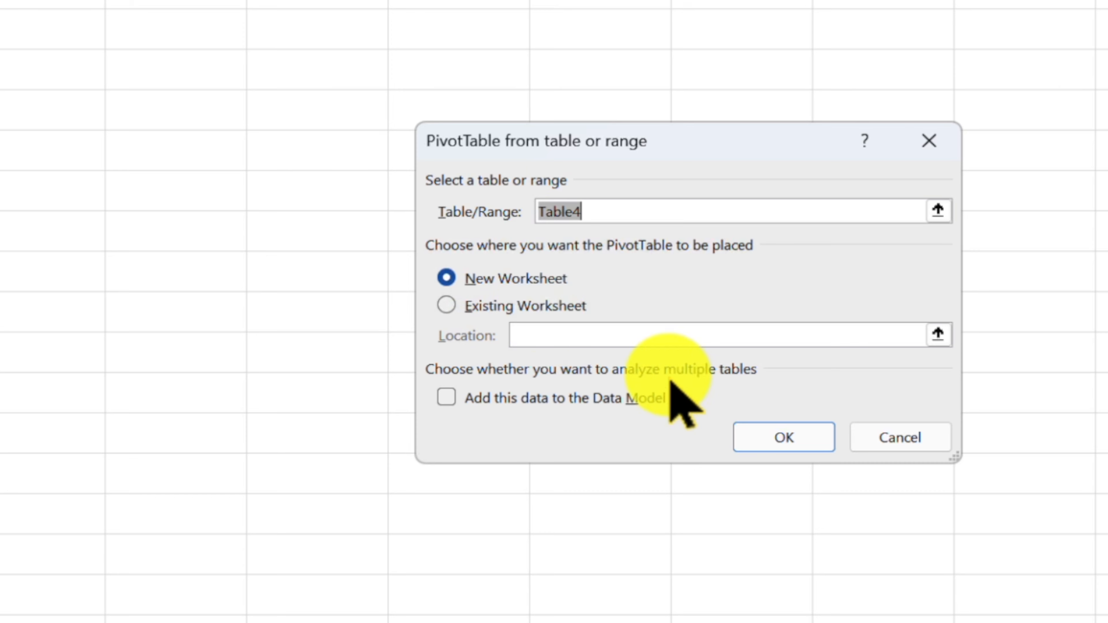
click(772, 441)
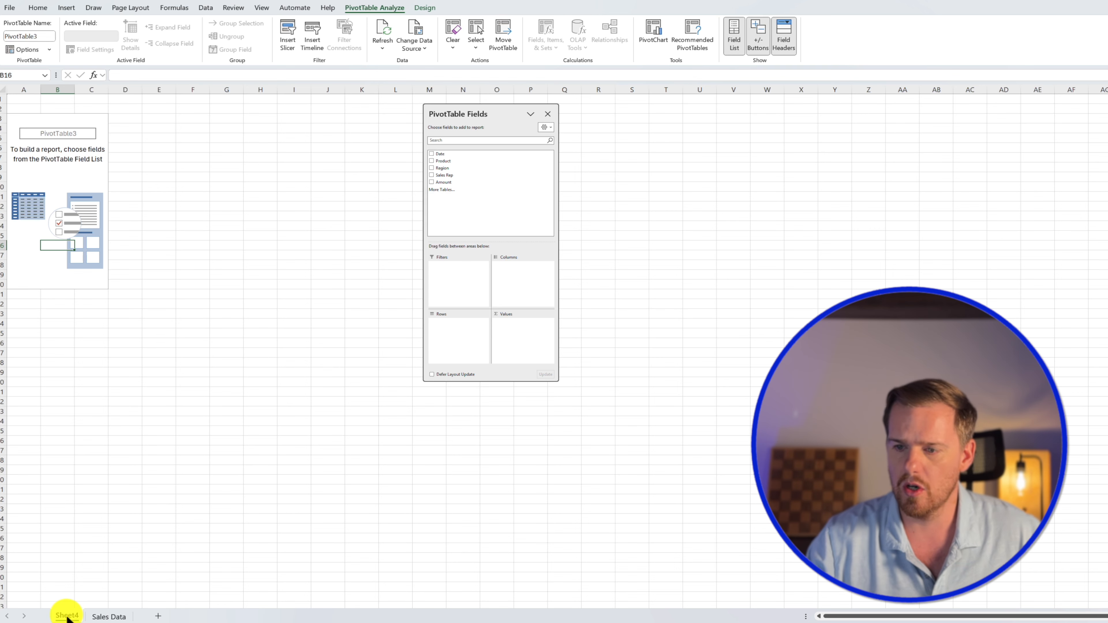
- Rename the new PivotTable worksheet as Pivot Table
double_click(68, 616)
click(82, 597)
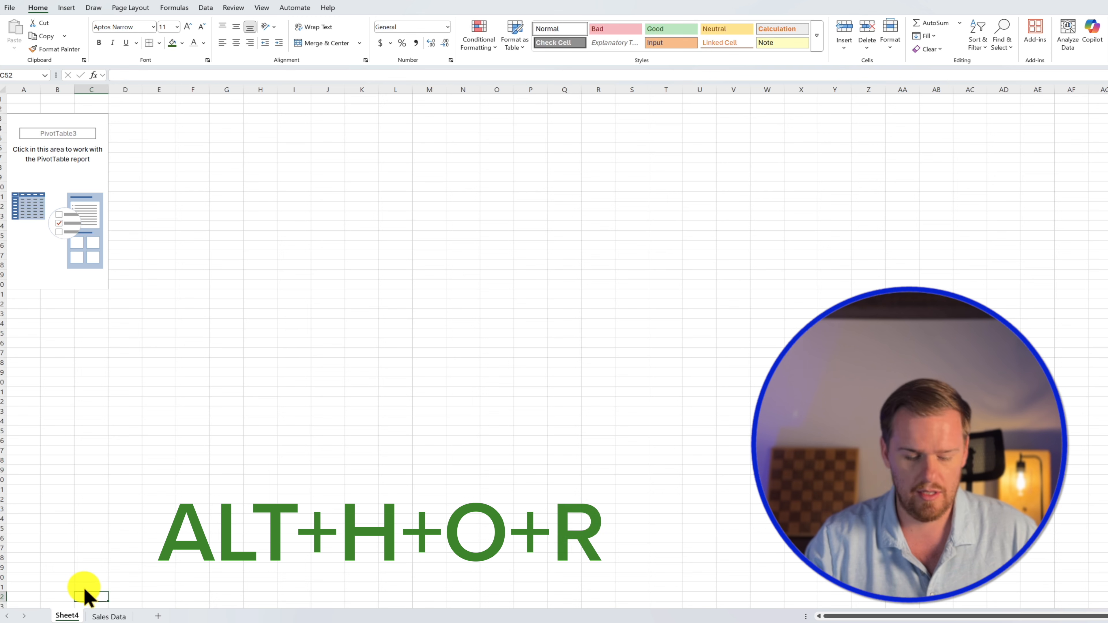
key(alt)
key(h)
key(o)
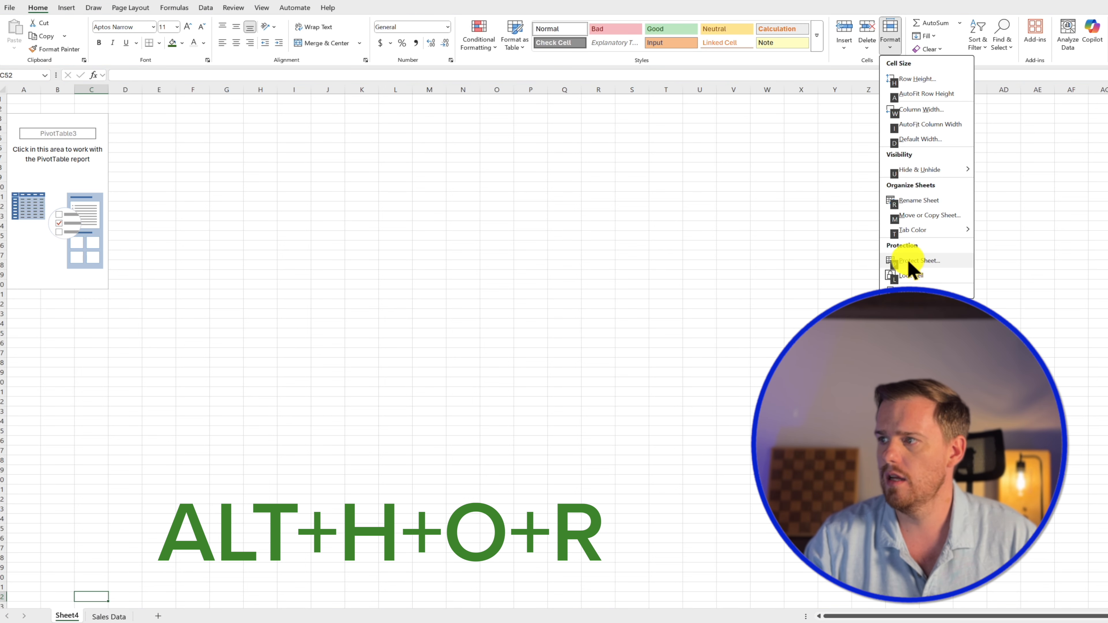
key(r)
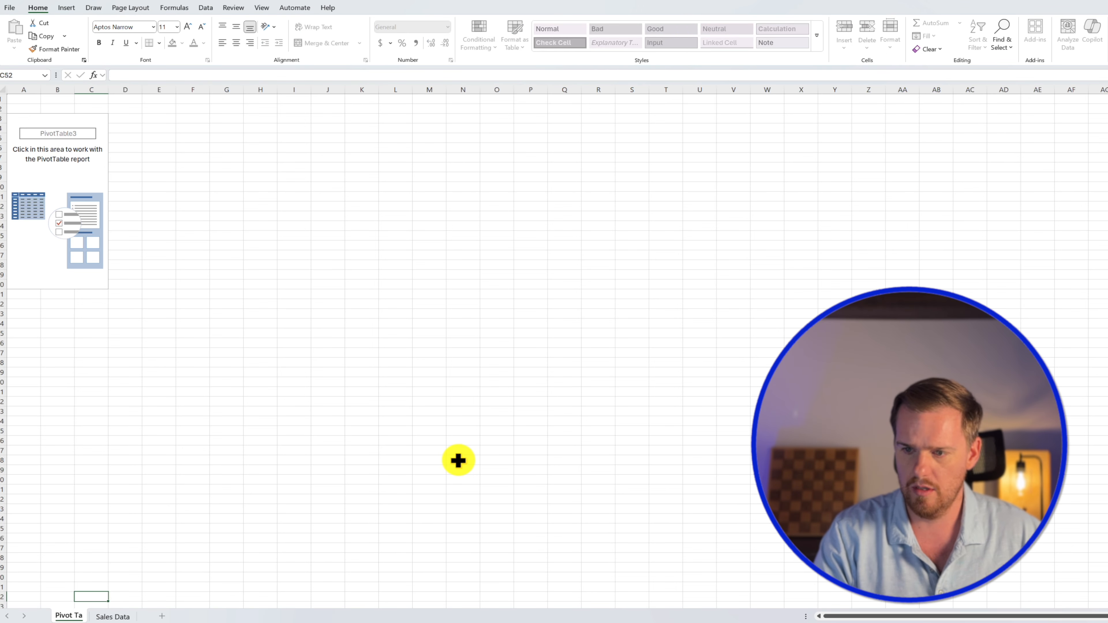
click(190, 420)
click(186, 272)
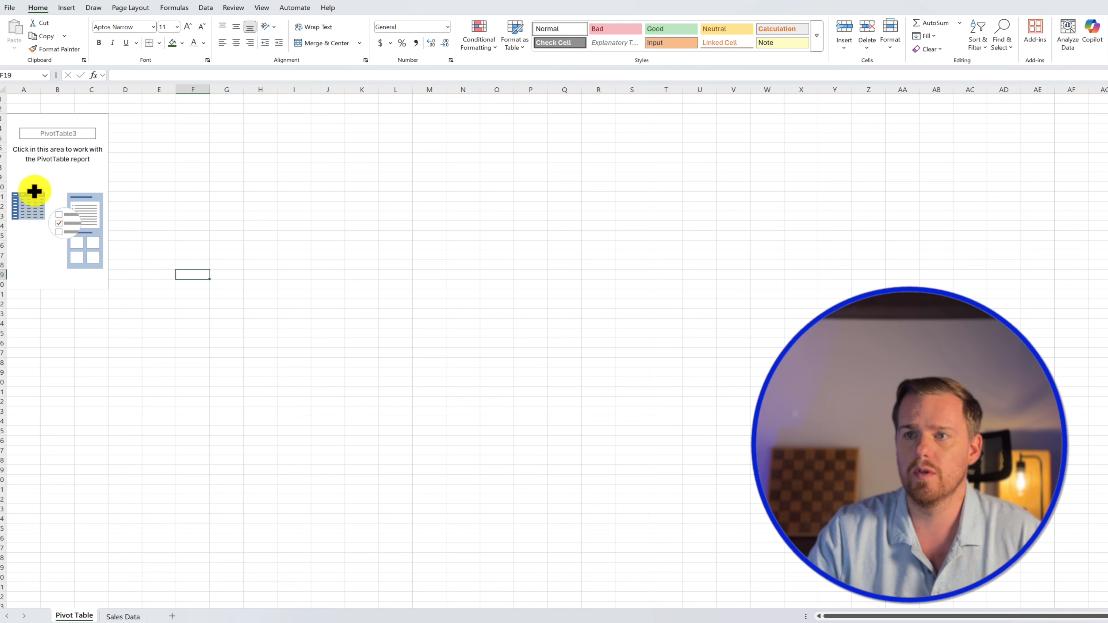
- Display the field list of the empty PivotTable, then move and resize its floating pane
click(39, 182)
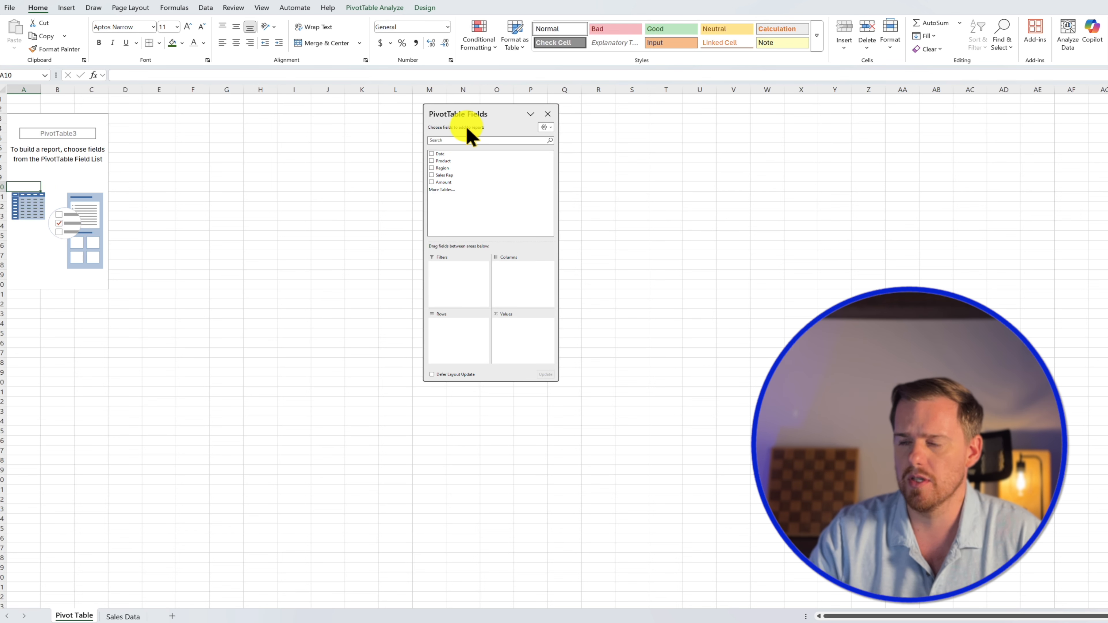
drag(473, 116, 516, 113)
drag(574, 376, 537, 348)
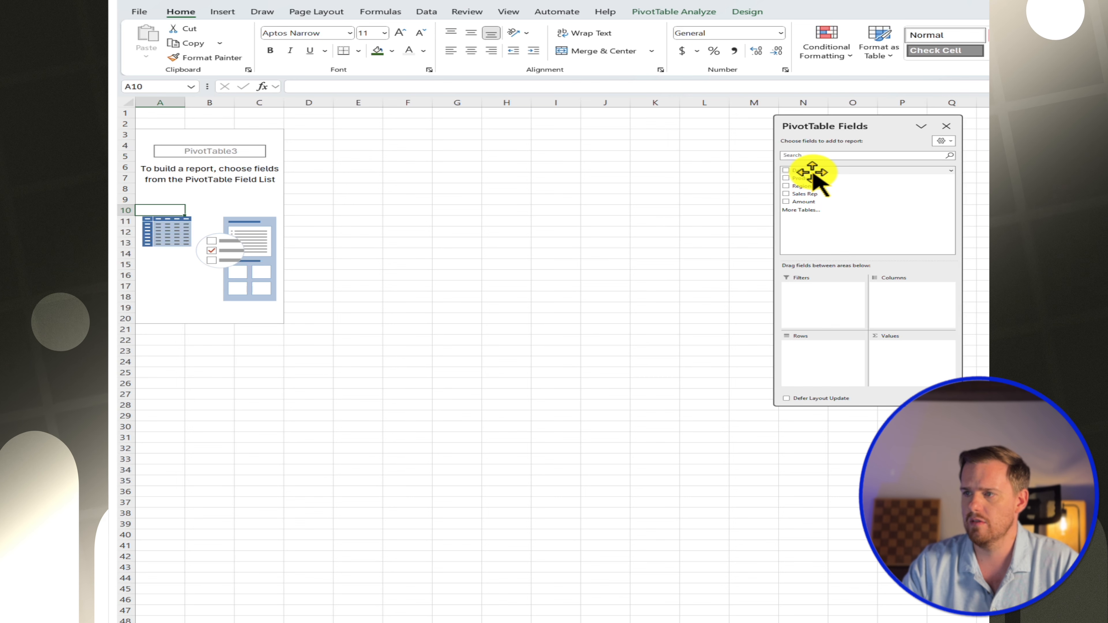
- Lay out the PivotTable with Date as columns, Product as rows and Amount as summed values
drag(814, 173, 894, 297)
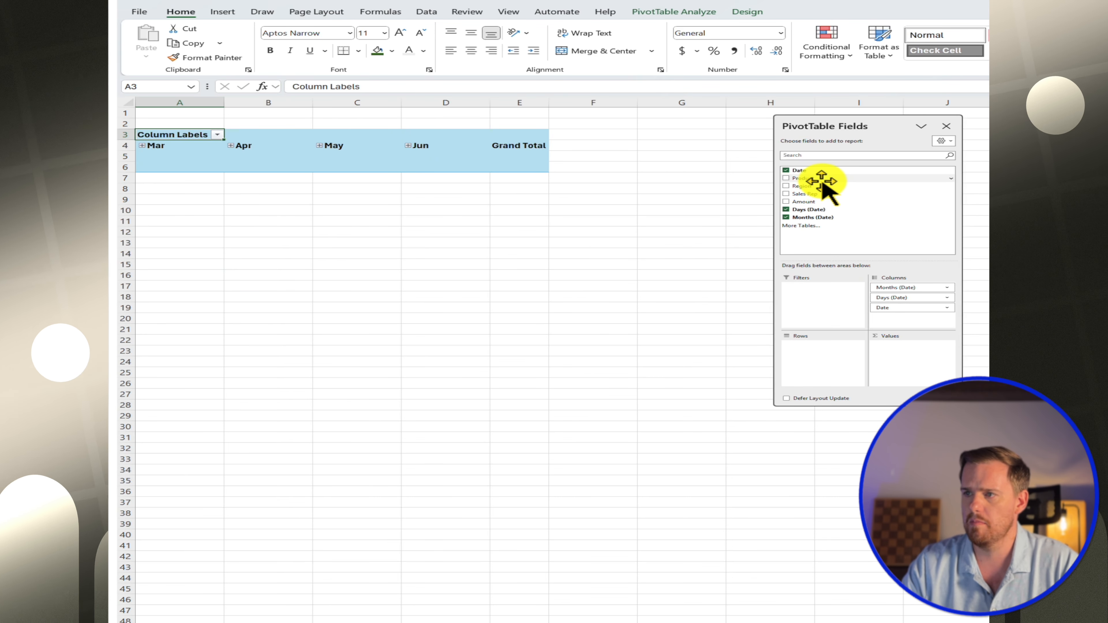
drag(824, 179, 817, 354)
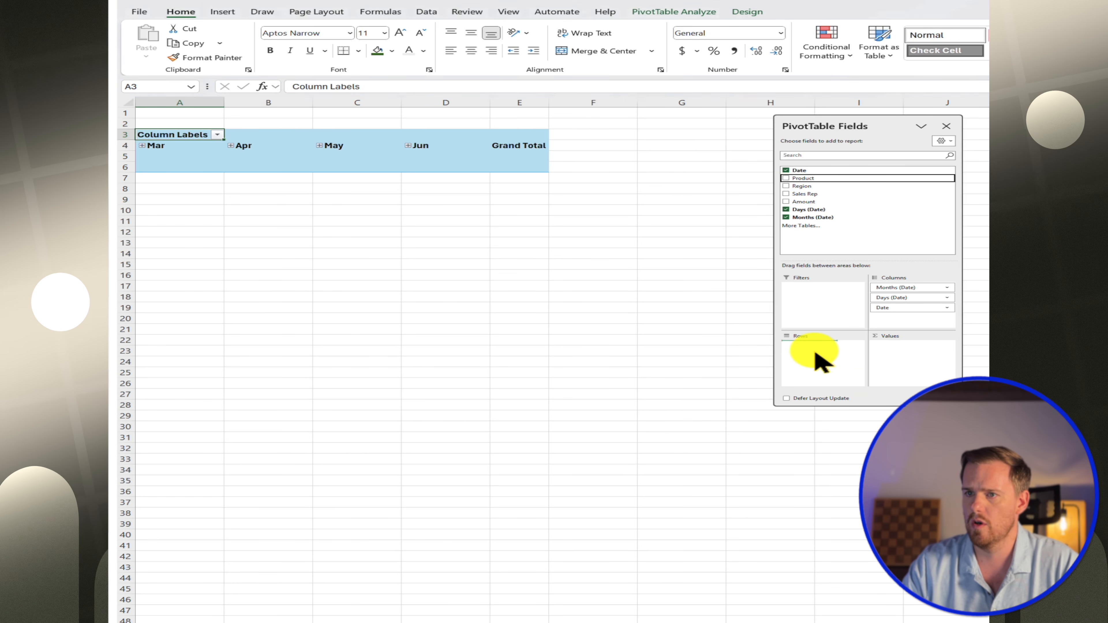
drag(819, 202, 889, 354)
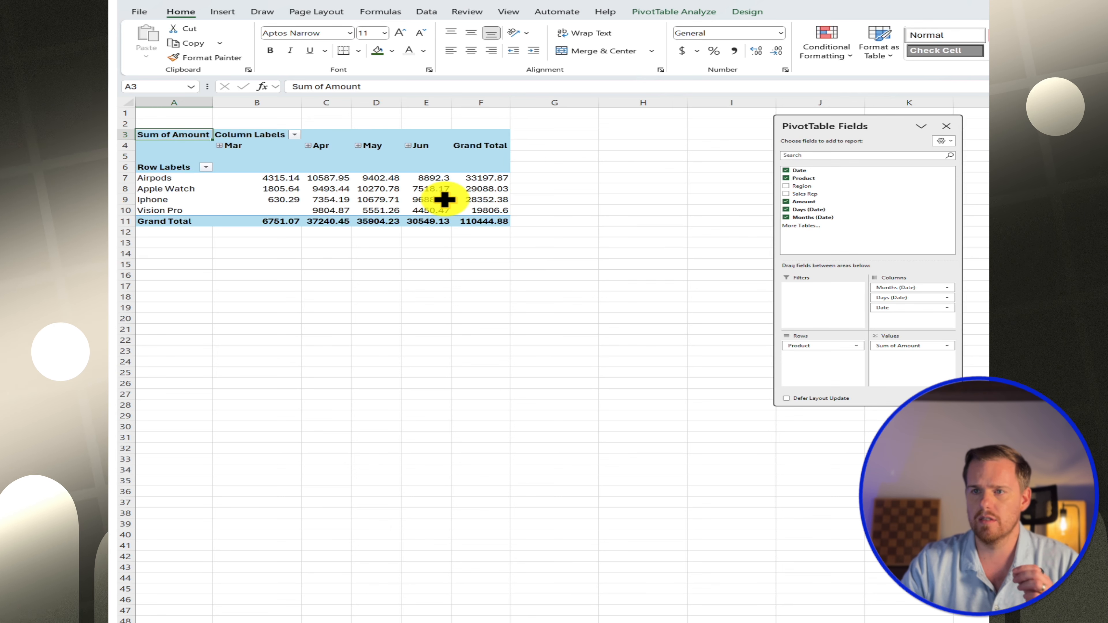
- Format the PivotTable's amounts as Number with 0 decimal places and a thousands separator
mouse_move(445, 199)
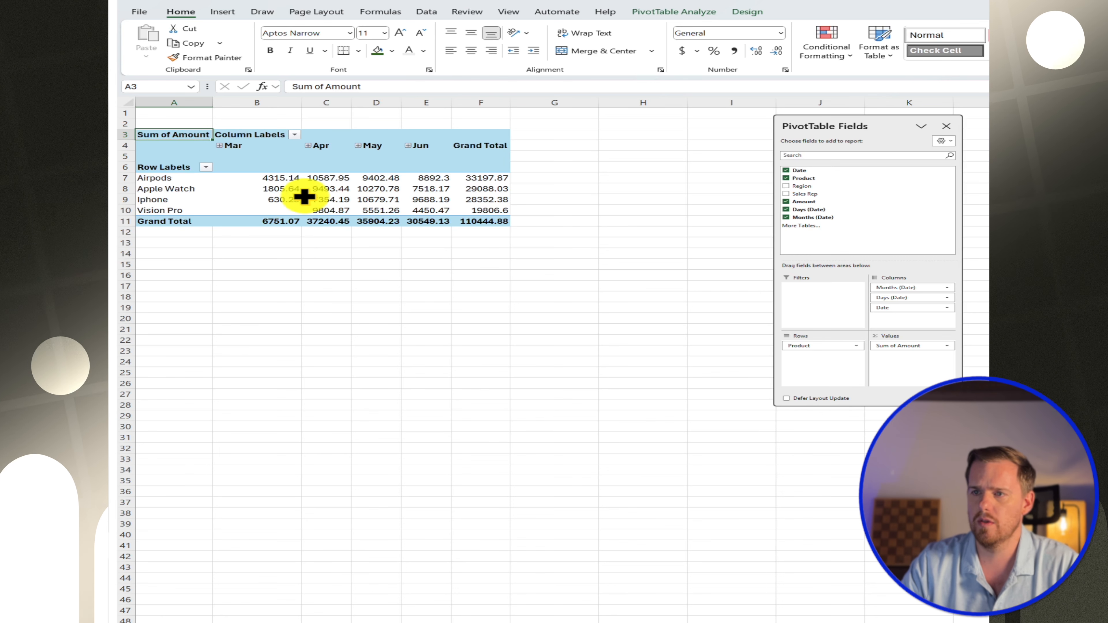
right_click(293, 199)
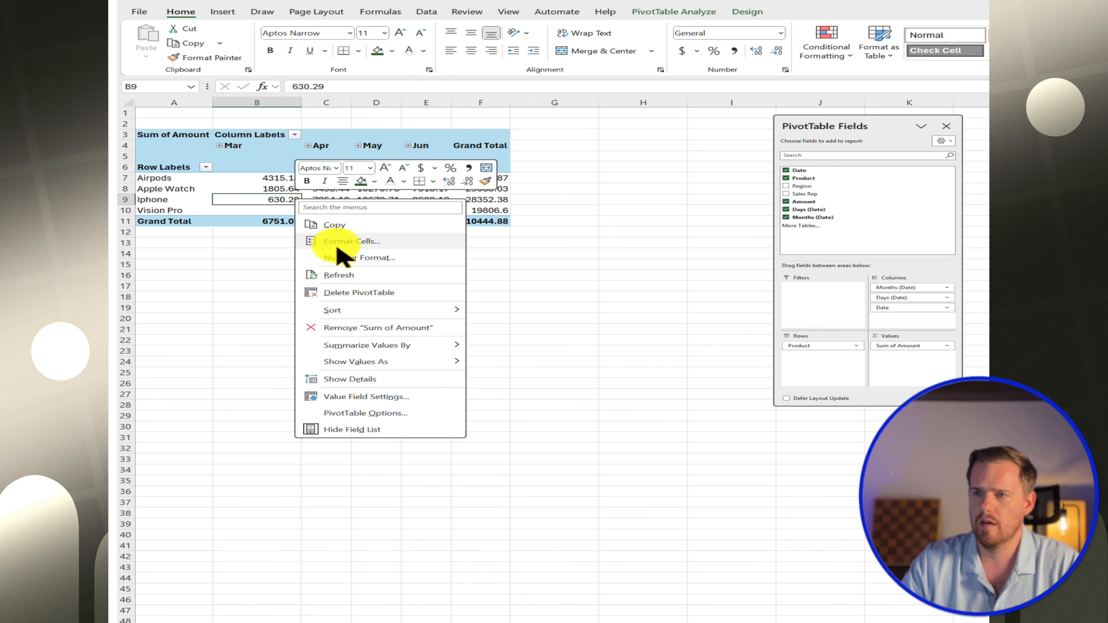
click(341, 260)
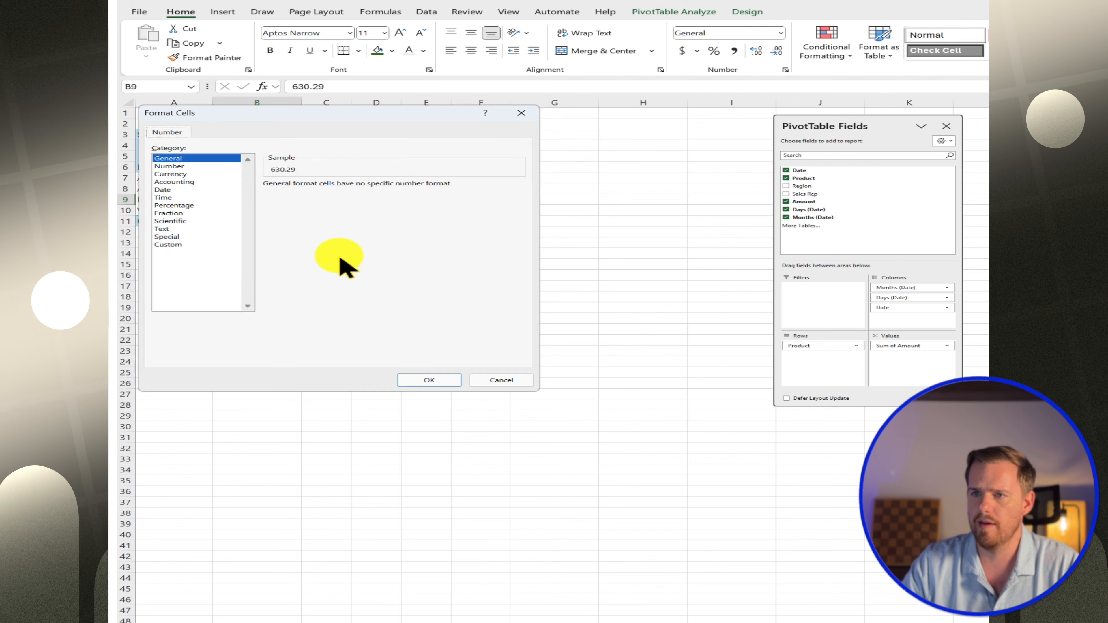
click(193, 168)
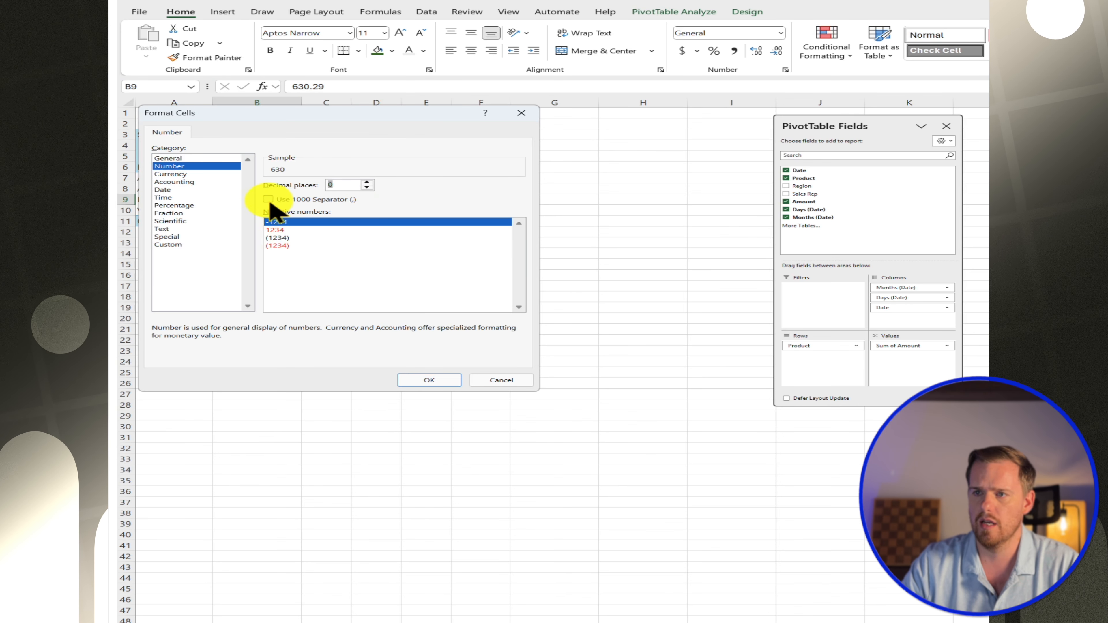
click(418, 381)
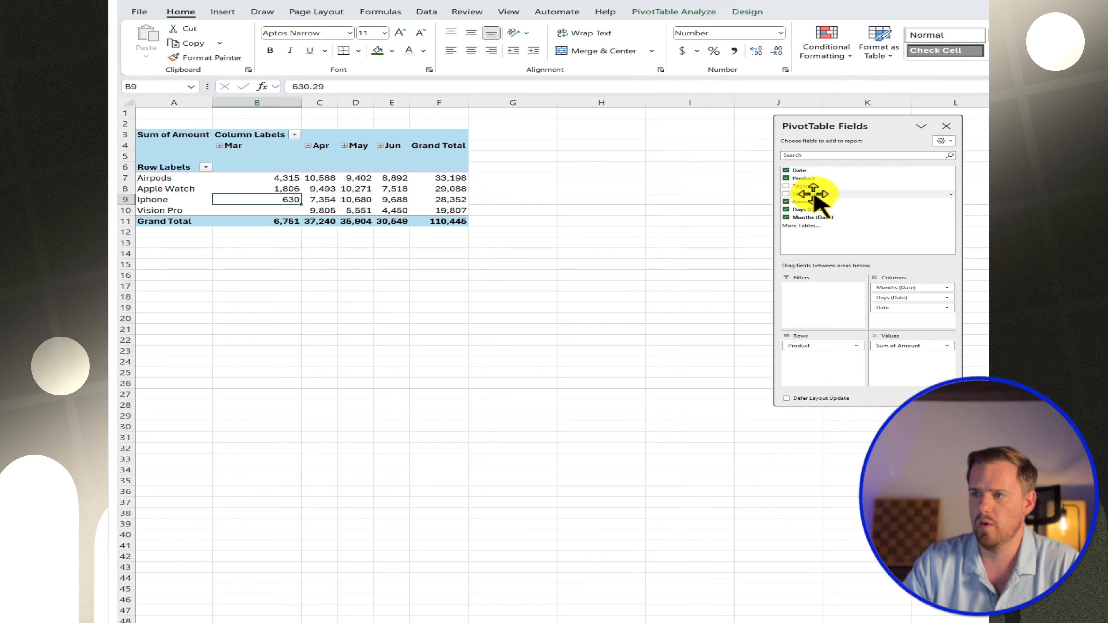
- Add the Region field to the PivotTable as a report filter
drag(813, 186, 829, 300)
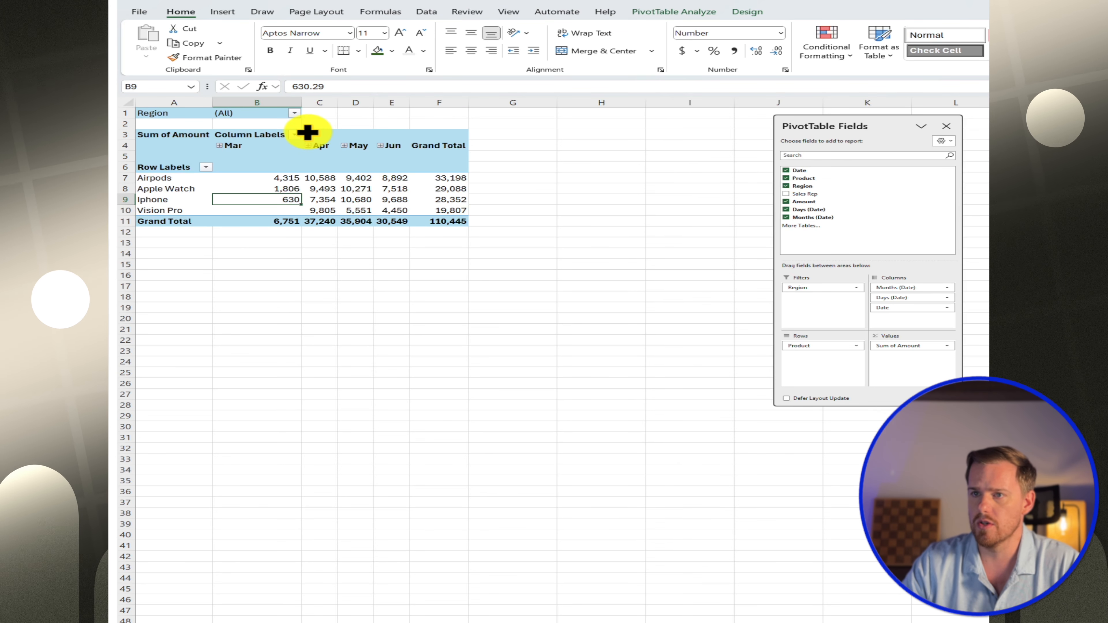
- Filter the PivotTable to show only the East region
click(299, 115)
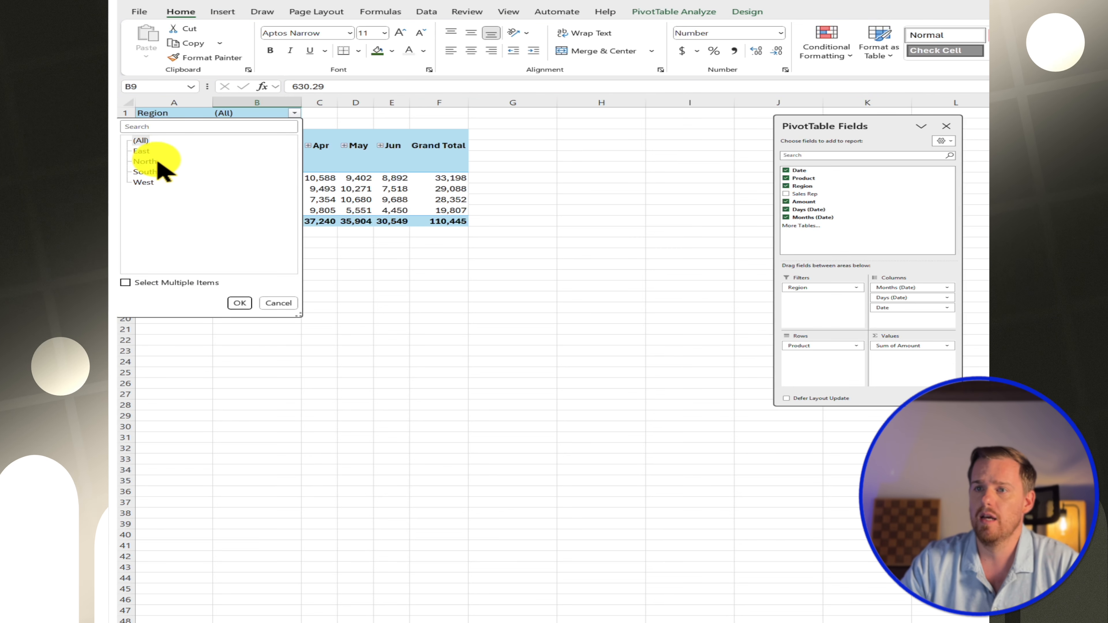
click(240, 303)
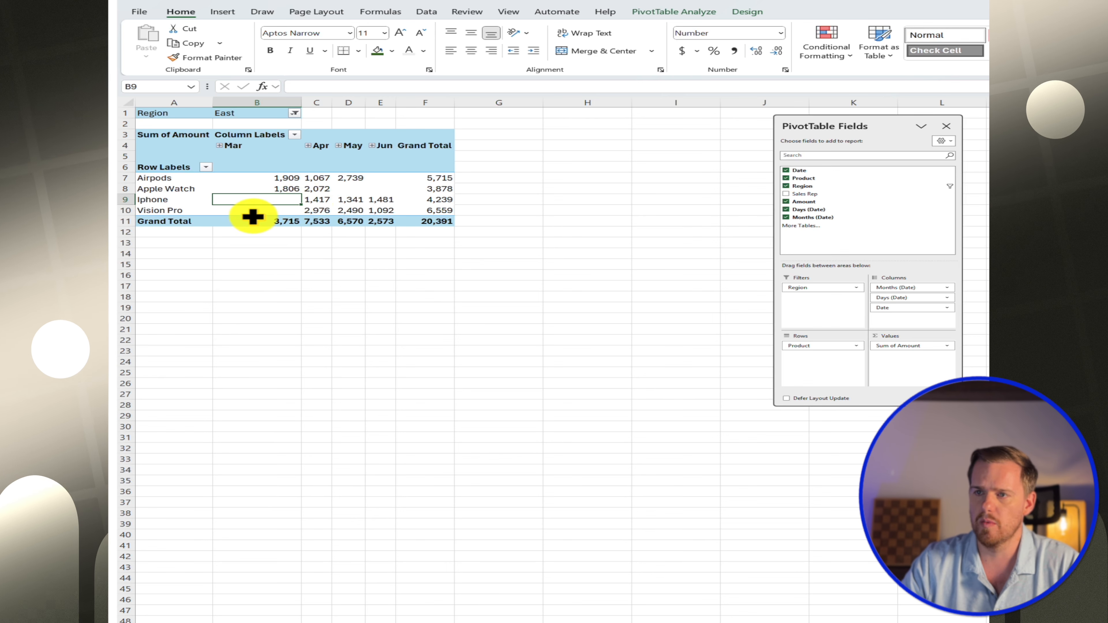
- Drill down into the source records behind the Apple Watch amount for April, and delete the resulting detail sheet
double_click(317, 191)
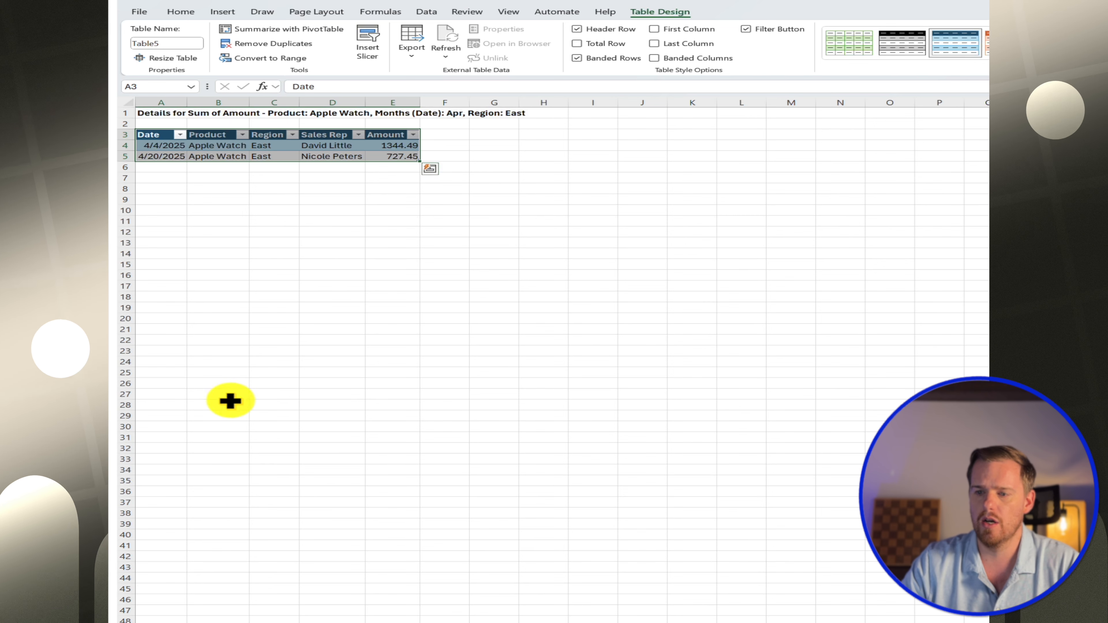
click(255, 190)
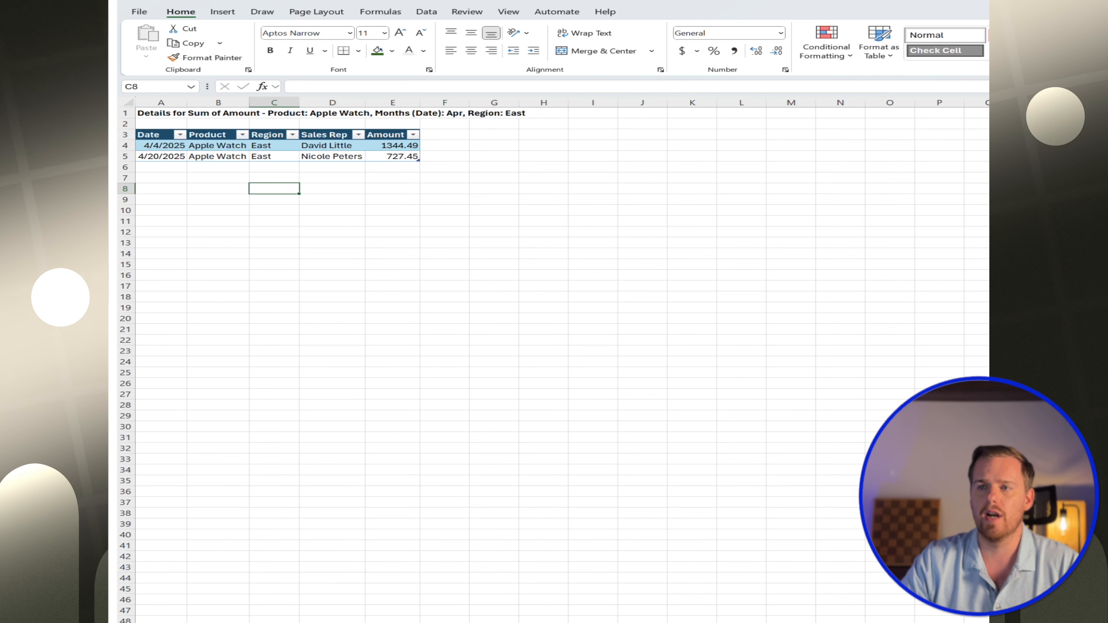
click(305, 621)
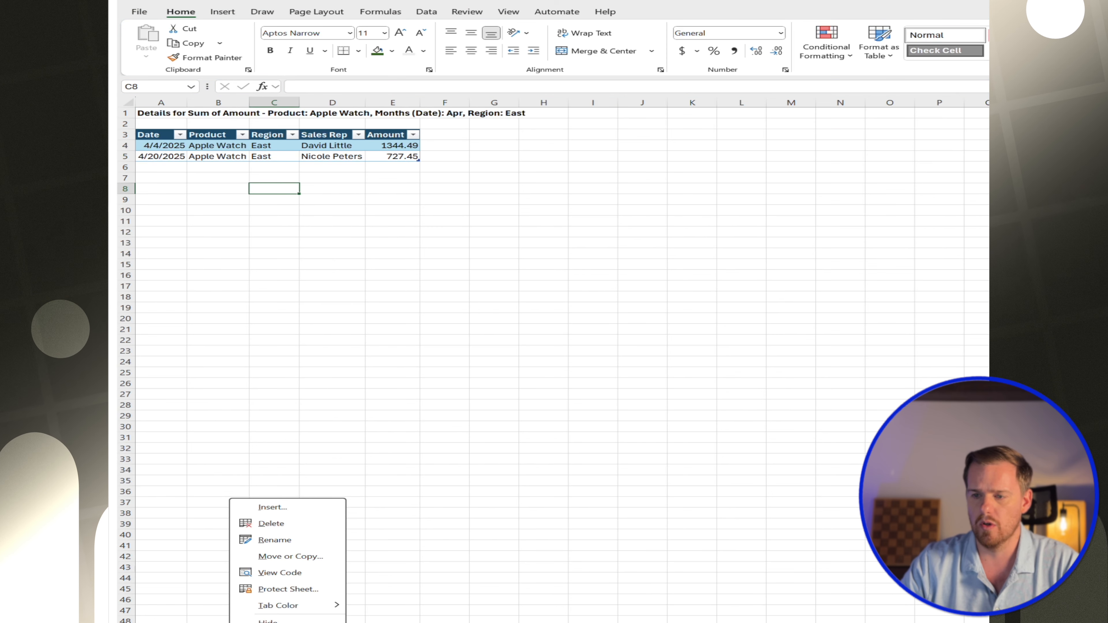
click(284, 523)
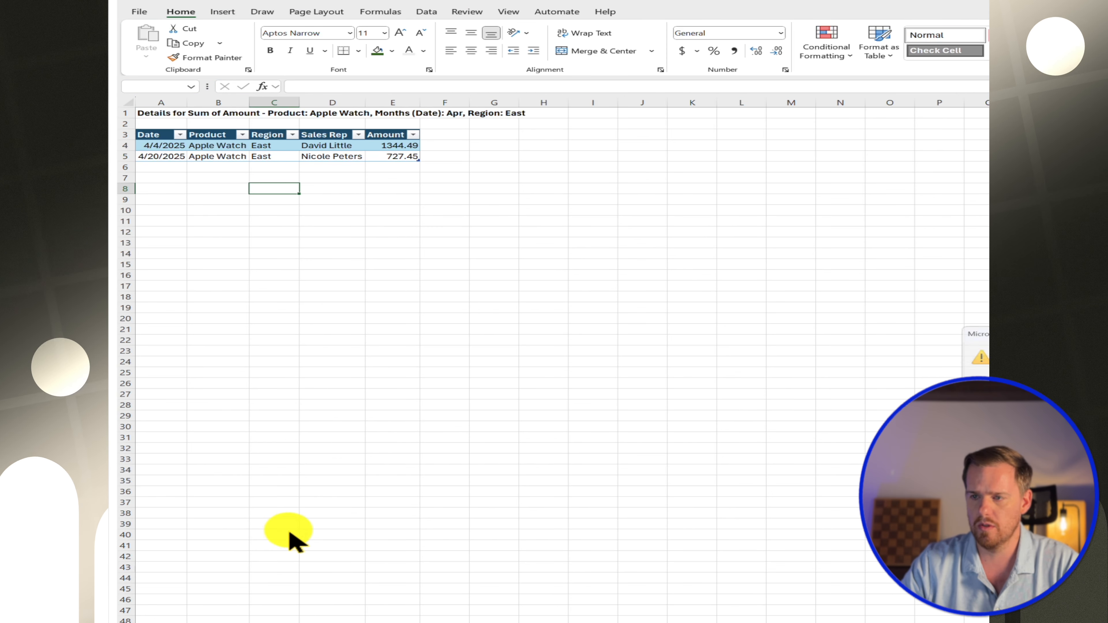
click(1065, 391)
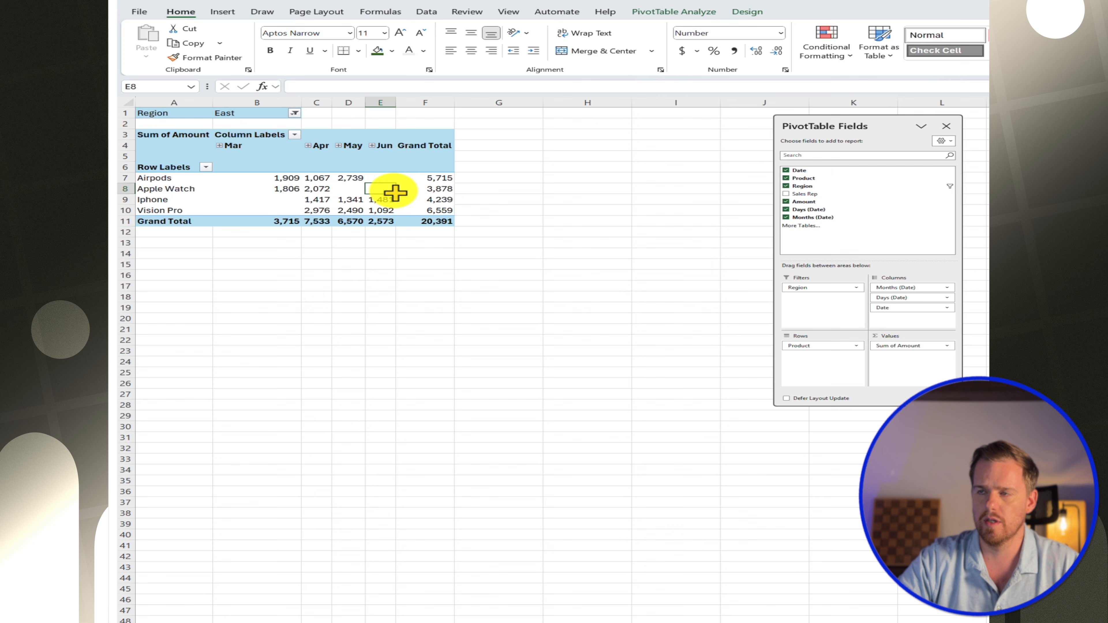
- Apply a light green PivotTable style from the Light group to the product-by-month PivotTable
click(744, 13)
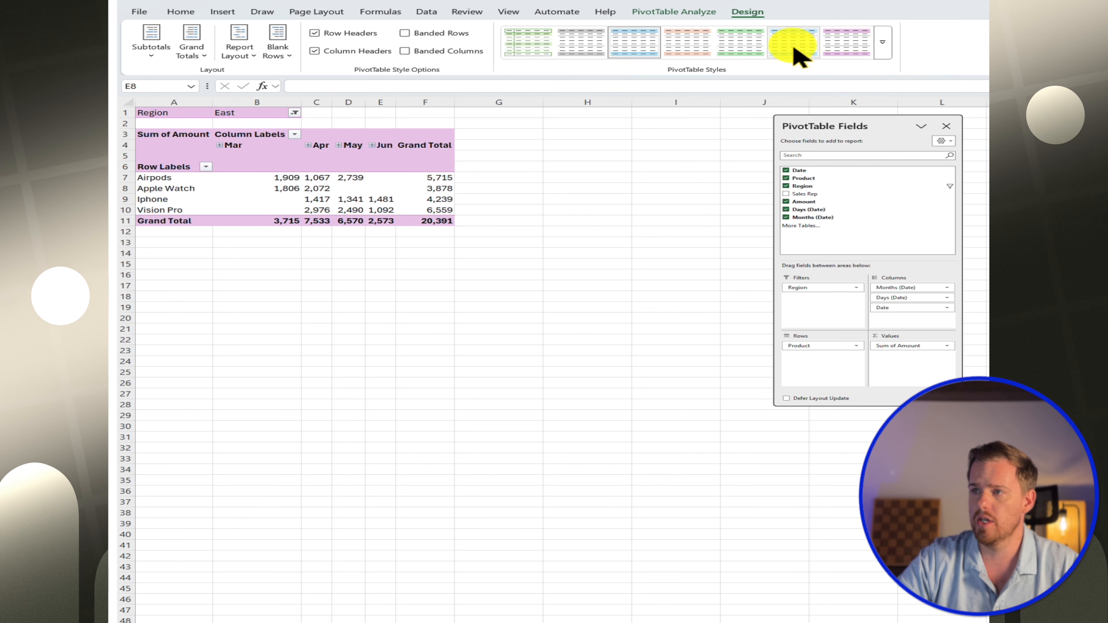
click(886, 49)
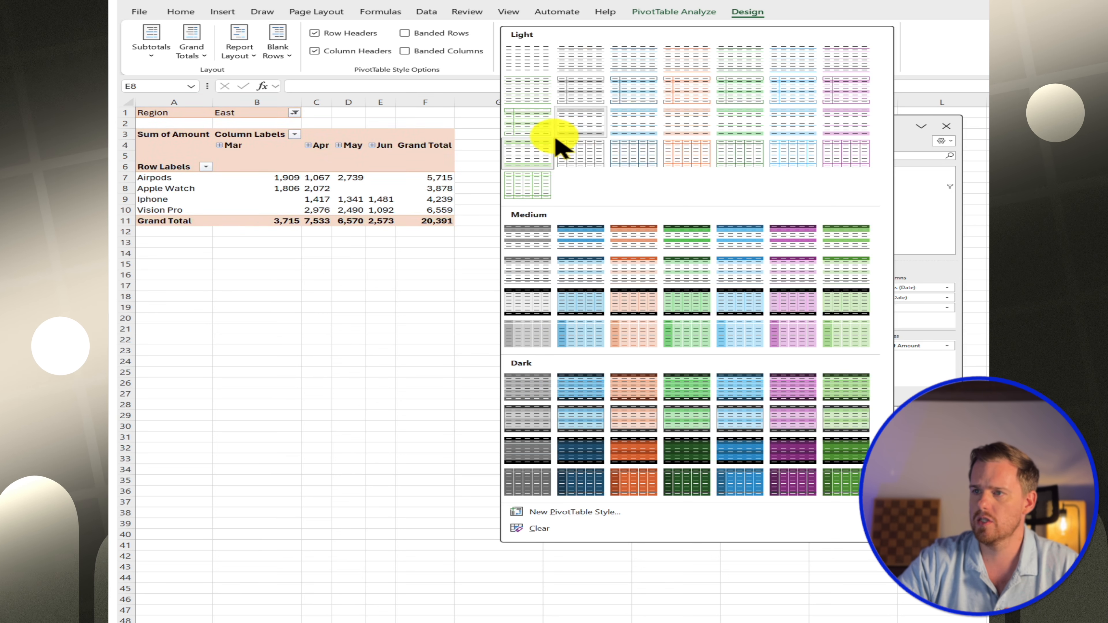
click(539, 153)
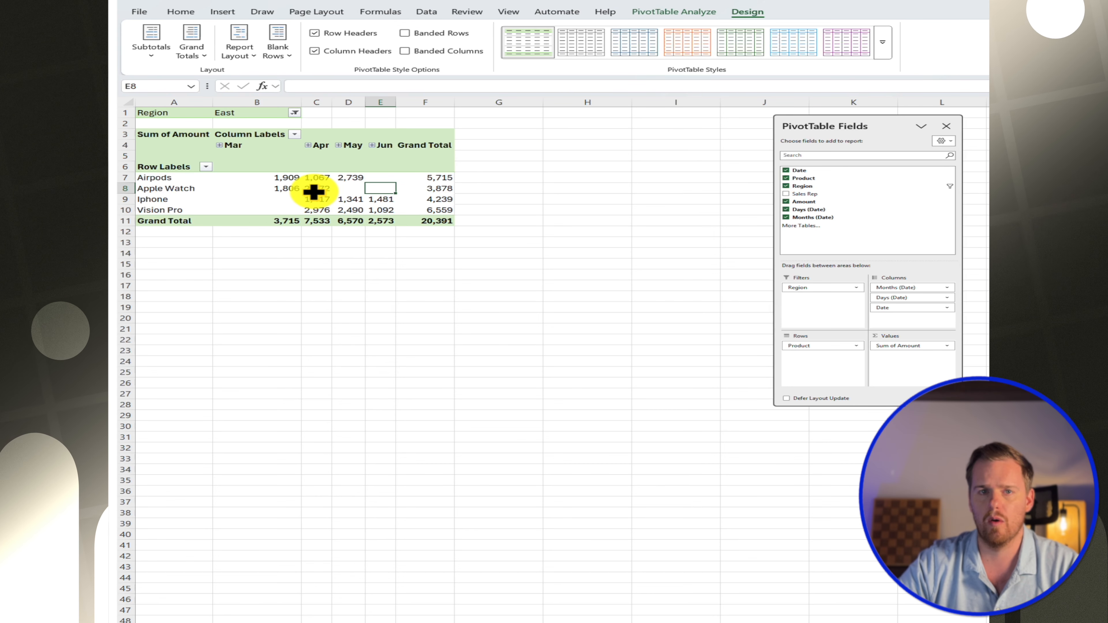
- Turn off the PivotTable's grand totals for both rows and columns
mouse_move(314, 191)
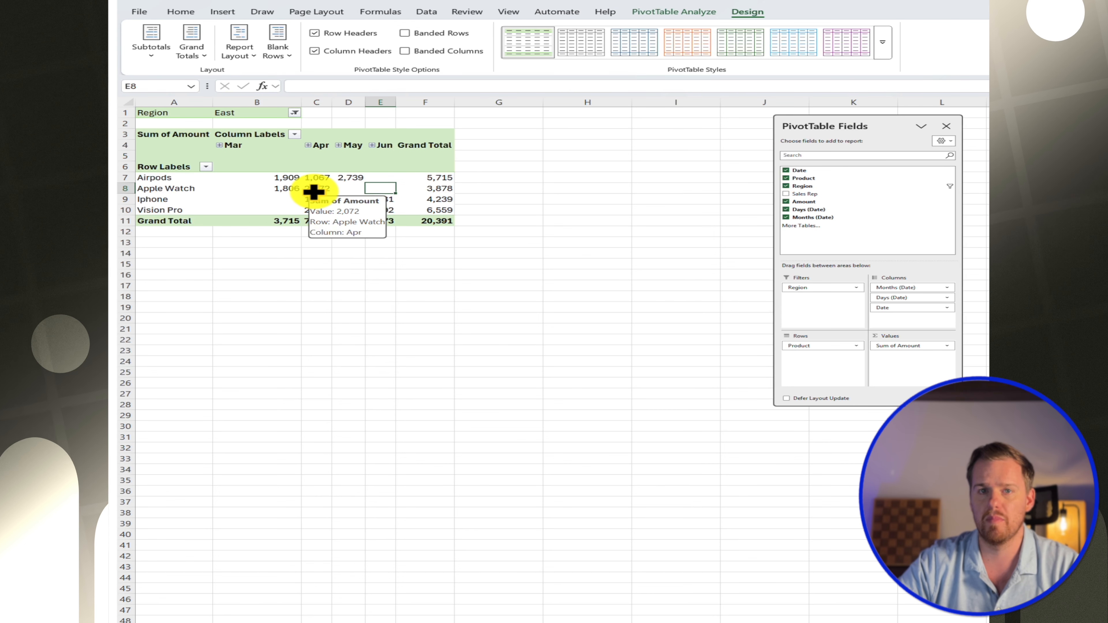
click(192, 45)
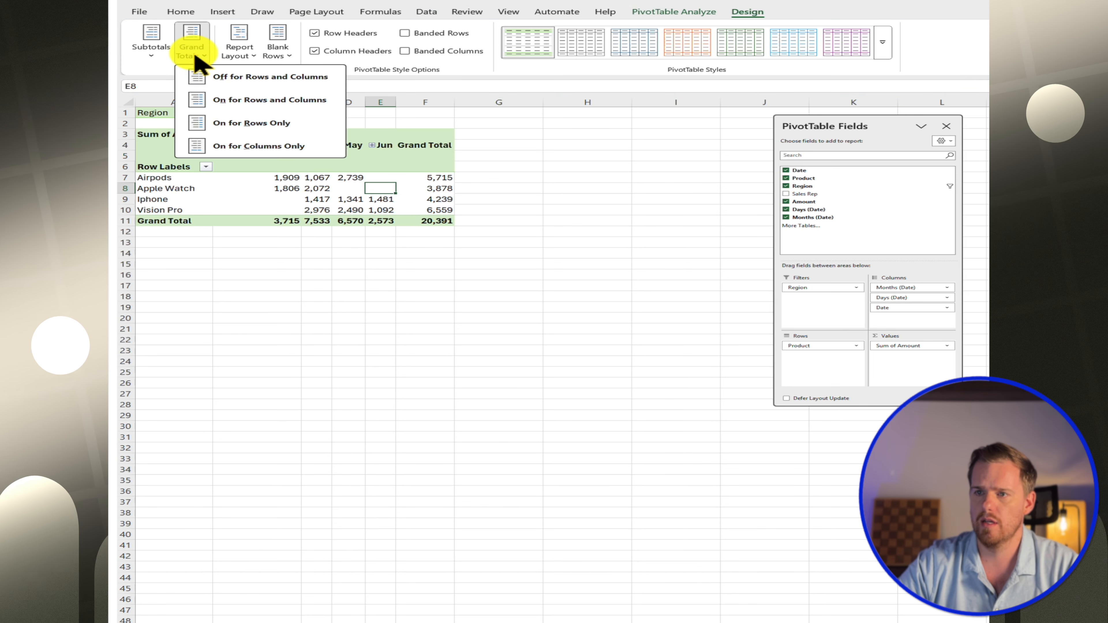
click(260, 78)
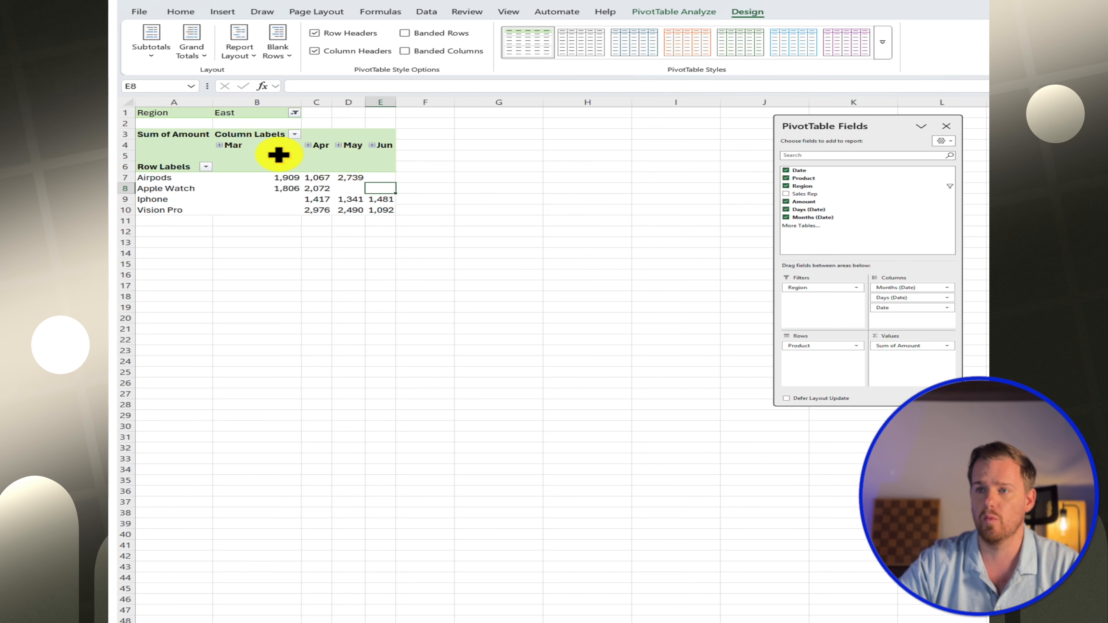
key(Down)
key(Down)
- Show the PivotTable's grand totals for rows only and deselect the PivotTable
click(203, 46)
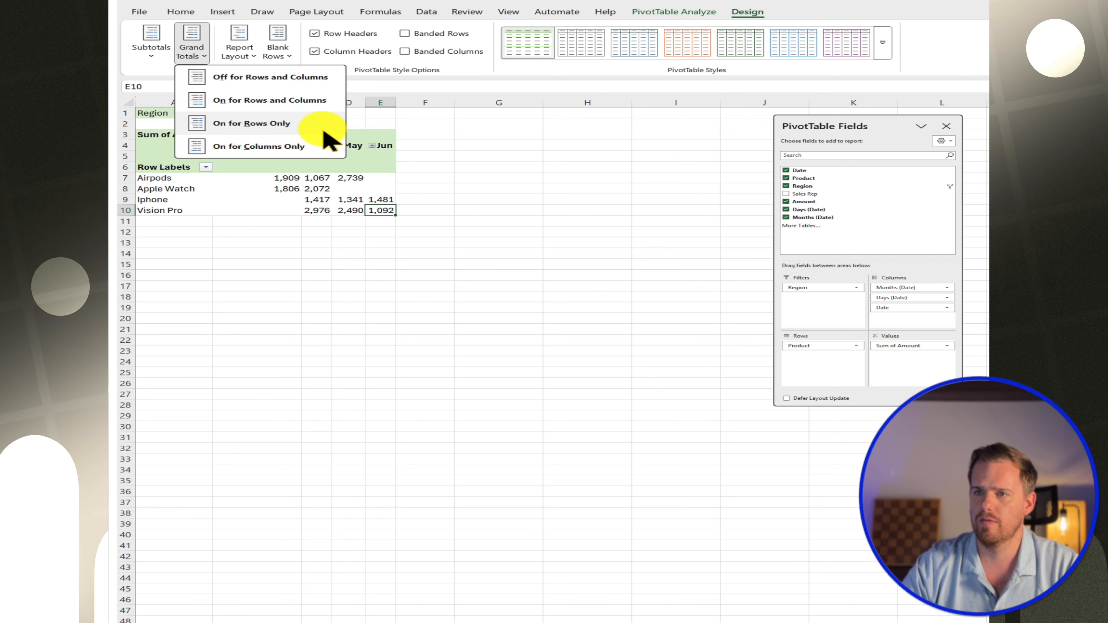
click(313, 126)
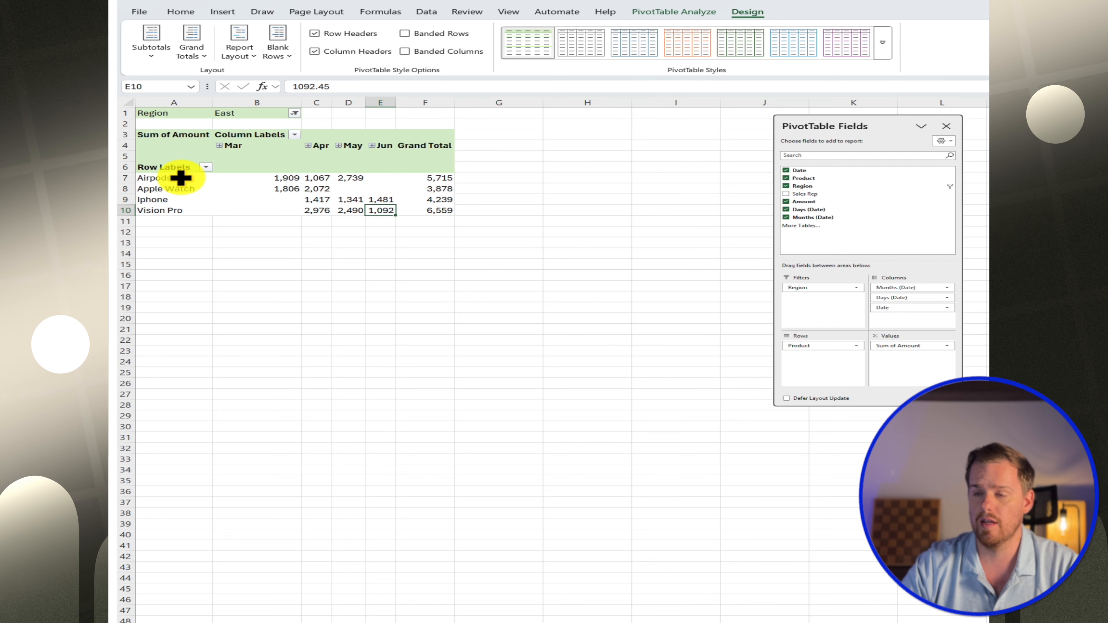
click(509, 200)
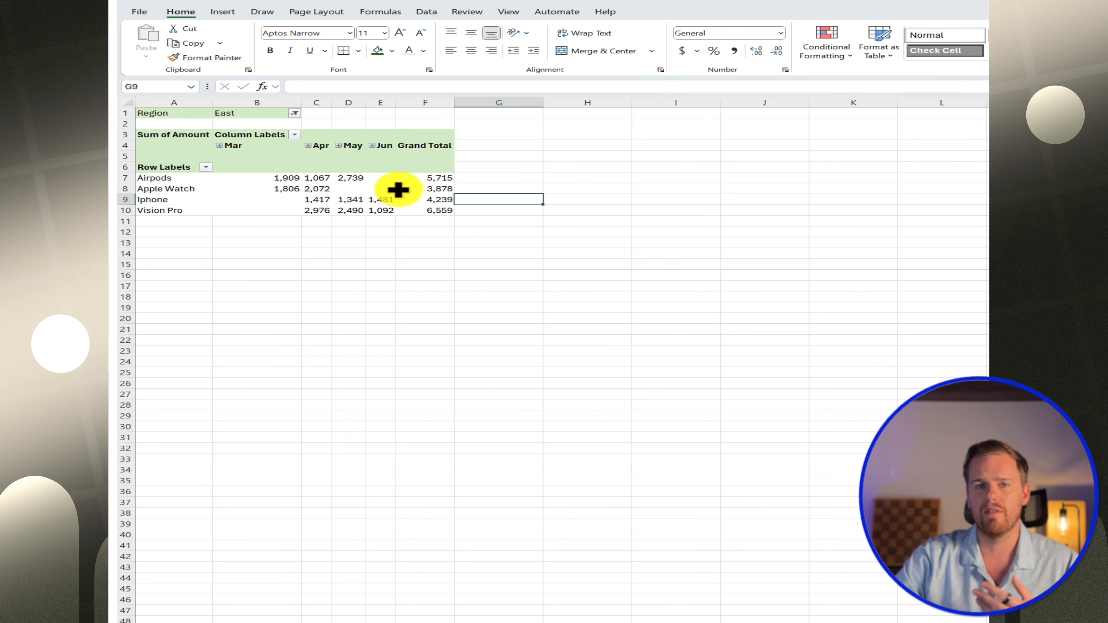
mouse_move(399, 188)
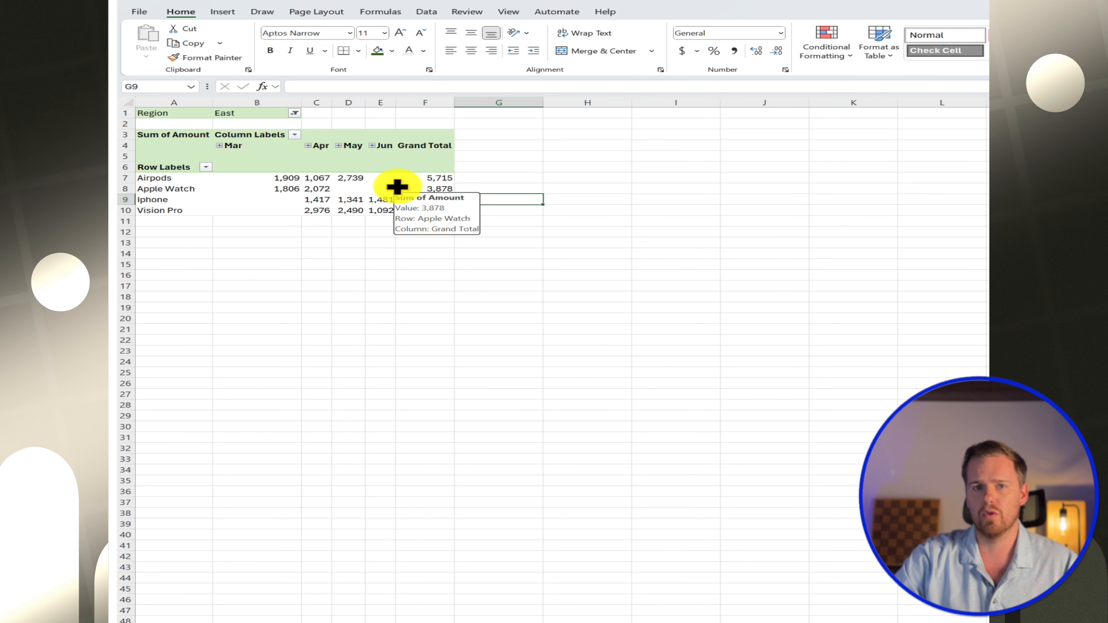
click(493, 188)
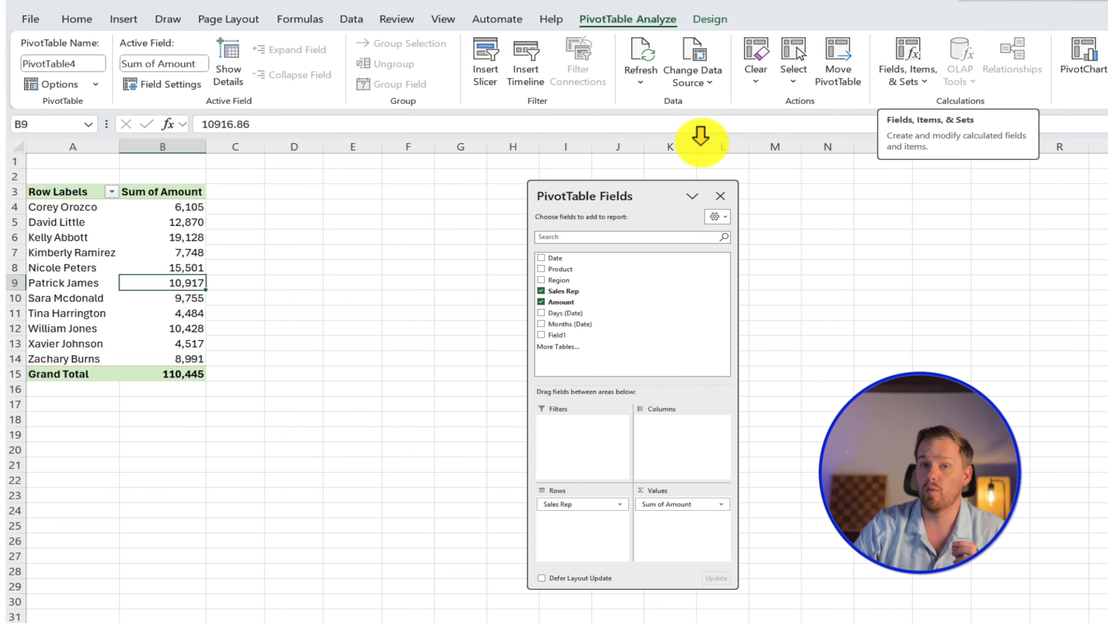
- Add a calculated field with the formula =Amount*.2 to the sales rep PivotTable, keeping the default name Field2
click(911, 56)
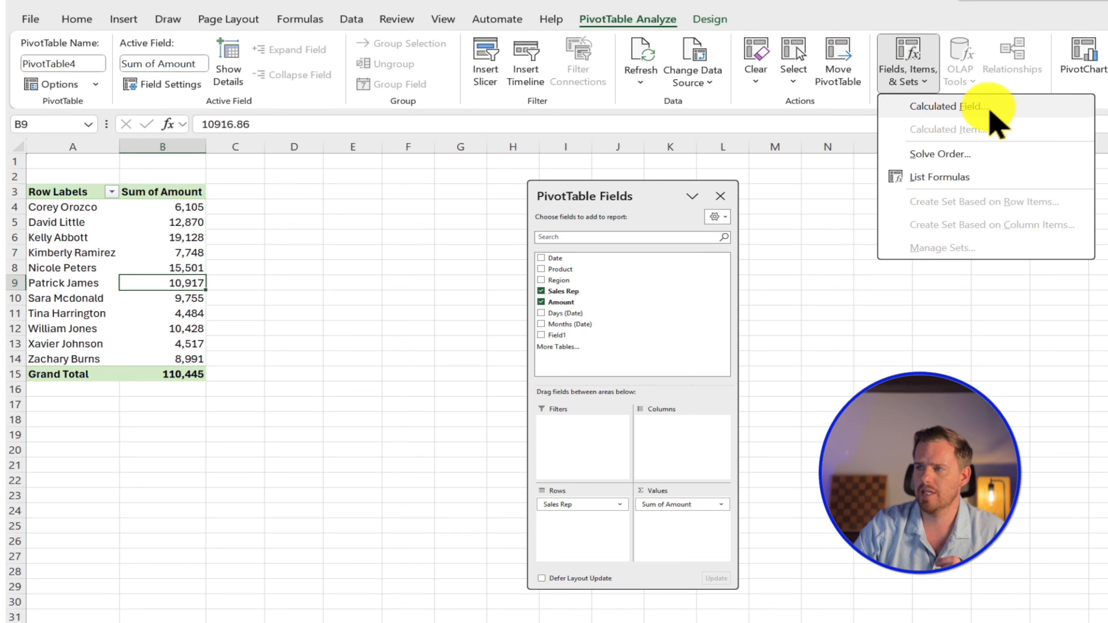
click(991, 111)
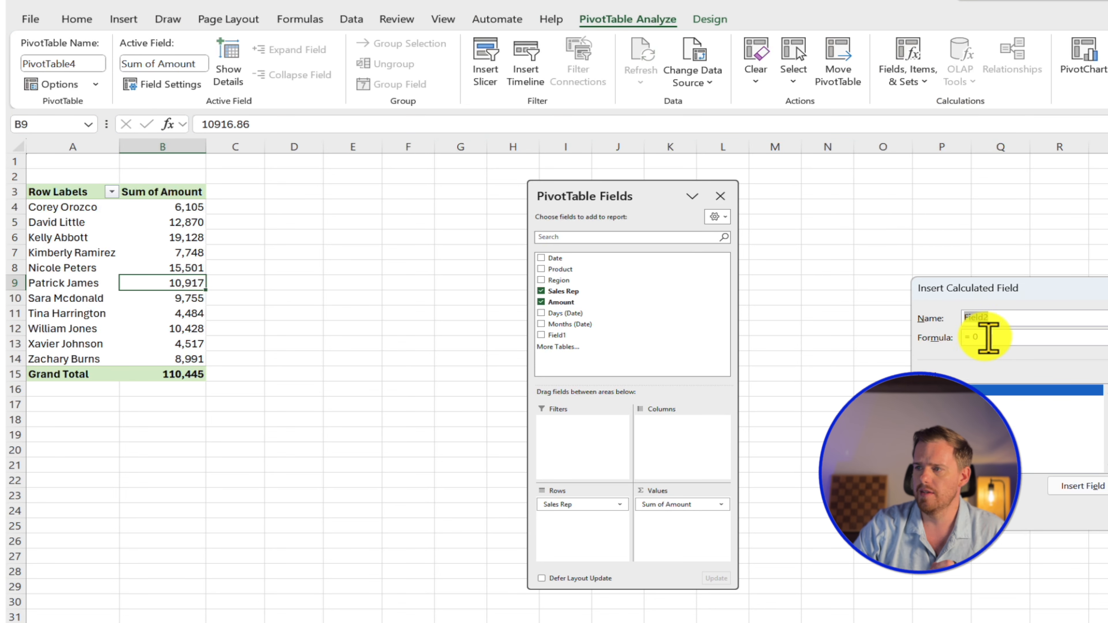
drag(1007, 301, 883, 312)
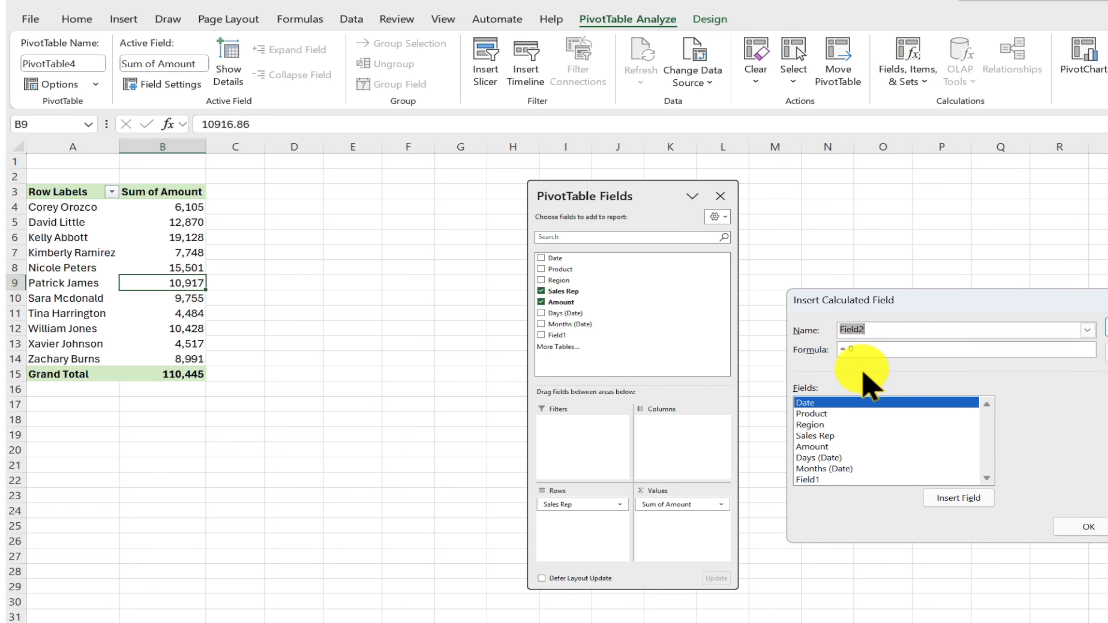
click(842, 447)
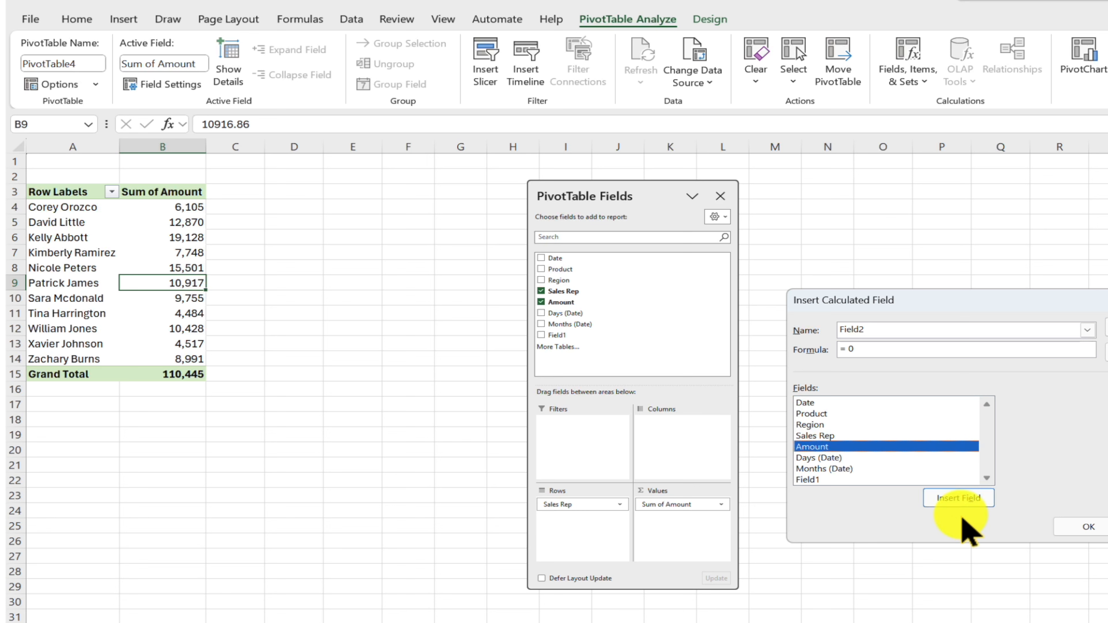
click(962, 505)
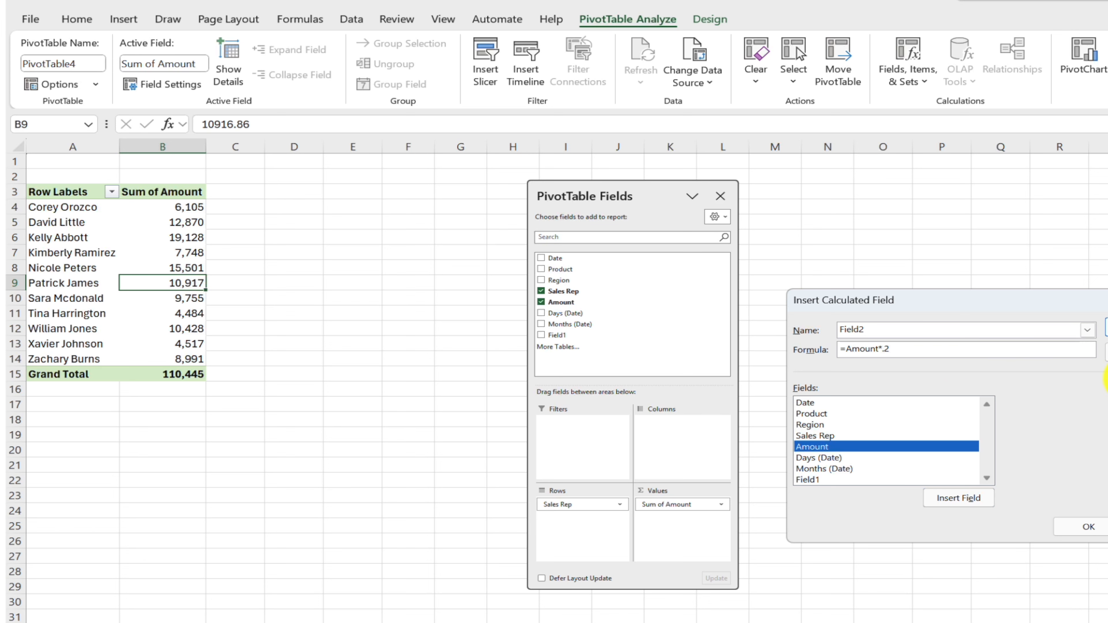
click(1083, 527)
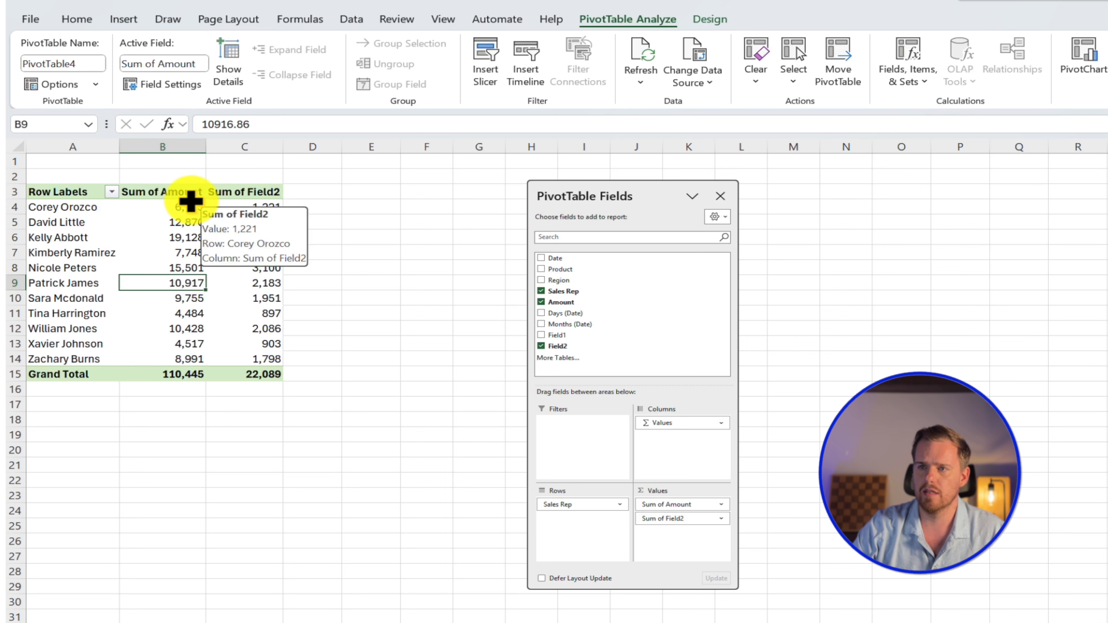
- Insert a Date timeline for the sales rep PivotTable and place it beside the table, with the field list moved aside
drag(630, 193, 776, 200)
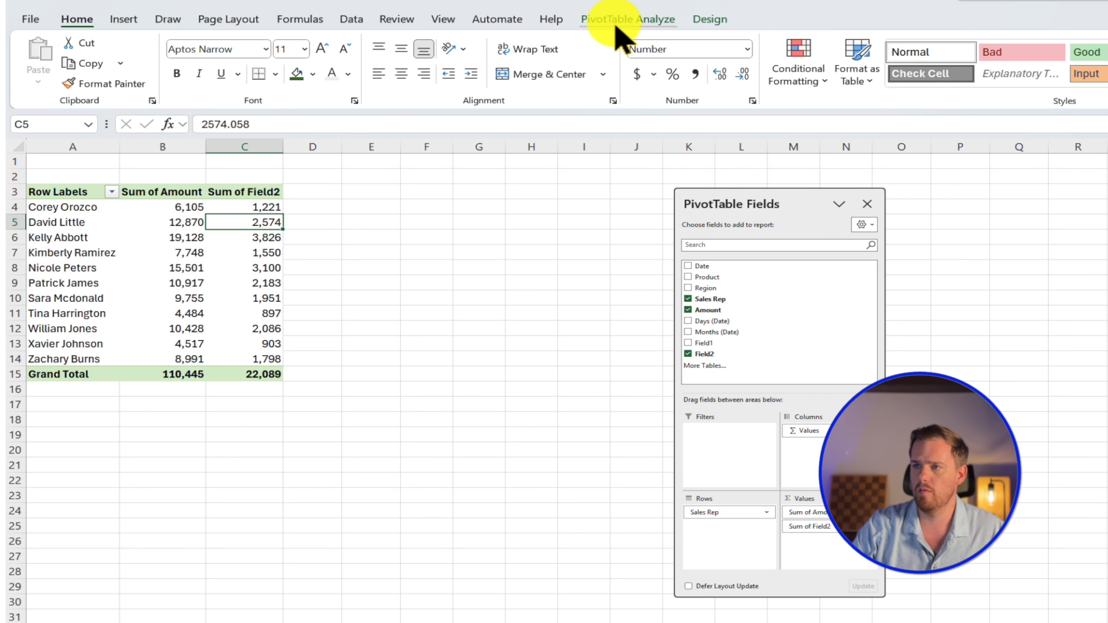
click(617, 24)
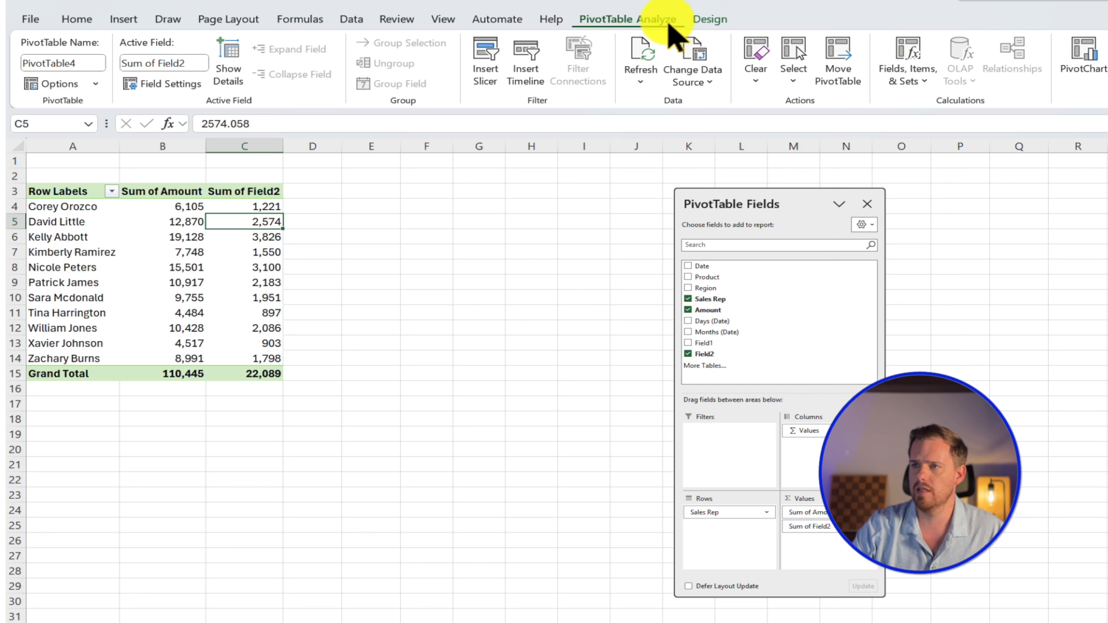
click(523, 82)
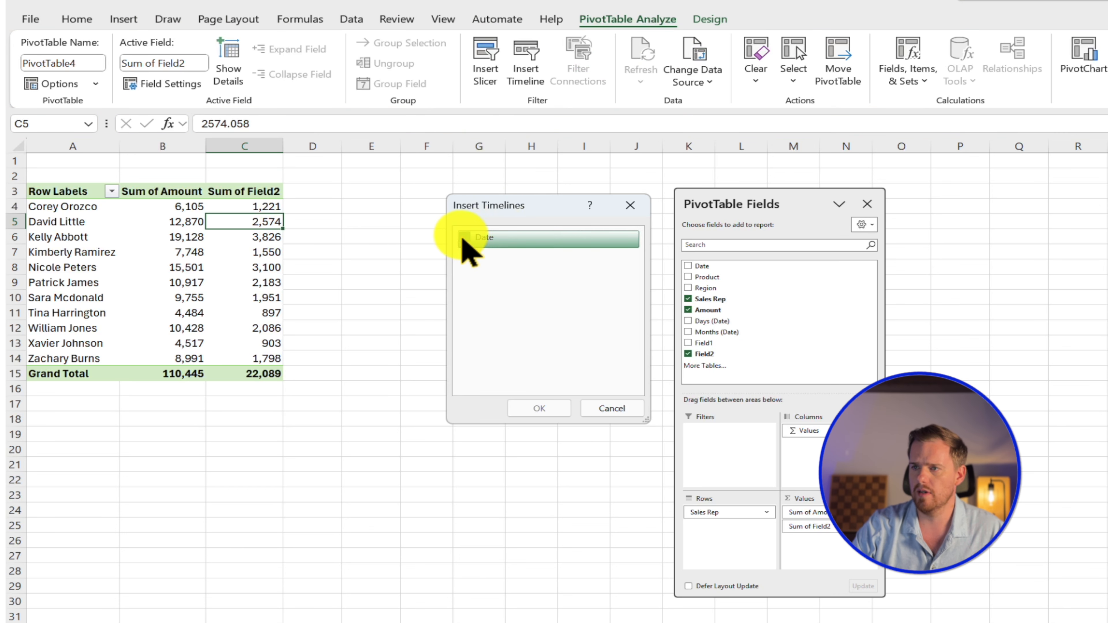
click(465, 237)
click(528, 410)
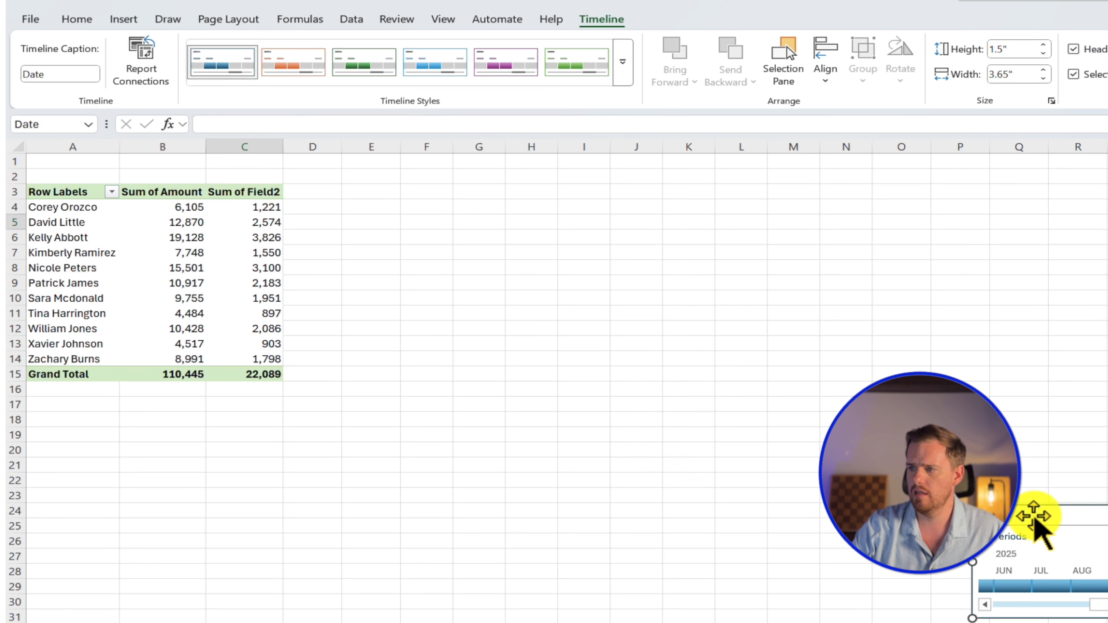
drag(1034, 515, 462, 209)
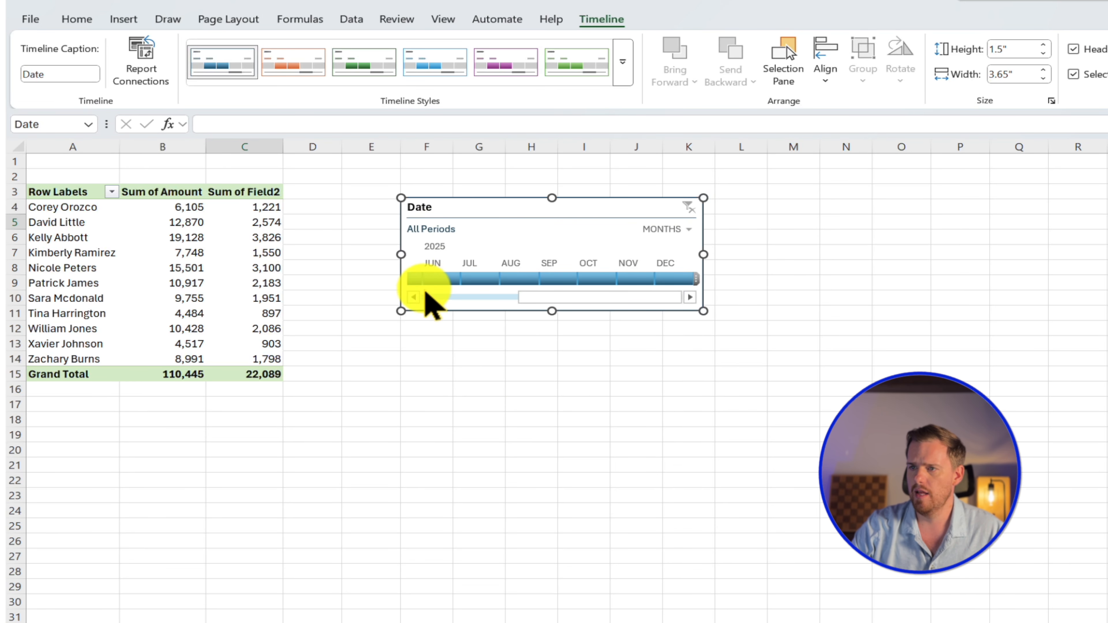
- Filter the PivotTable to May 2025 with the Date timeline and move the timeline closer to the table
click(413, 297)
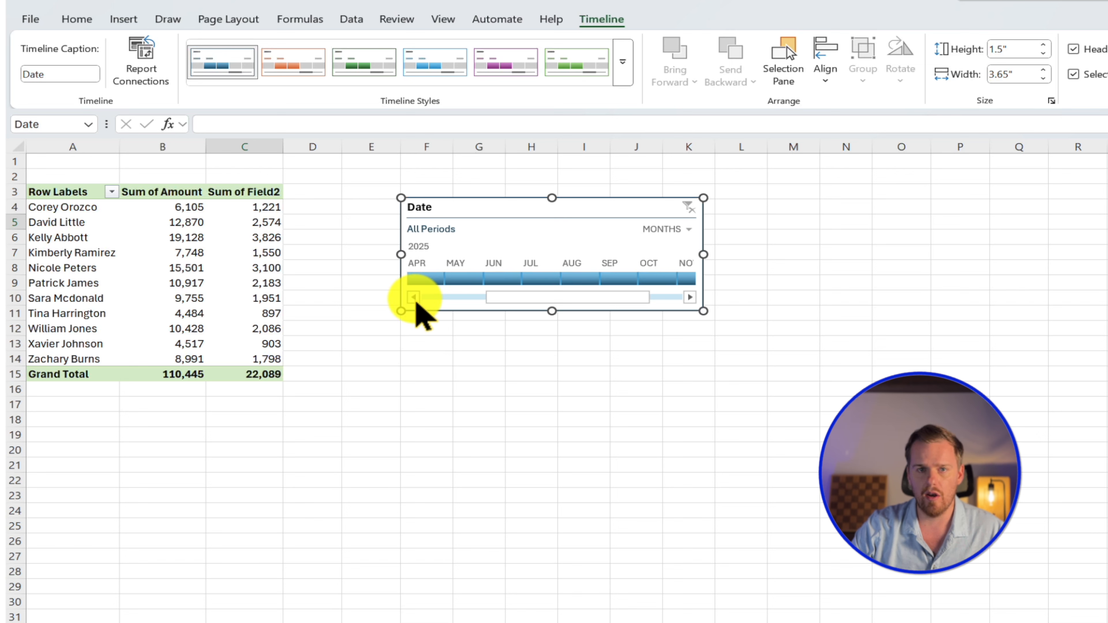
click(465, 279)
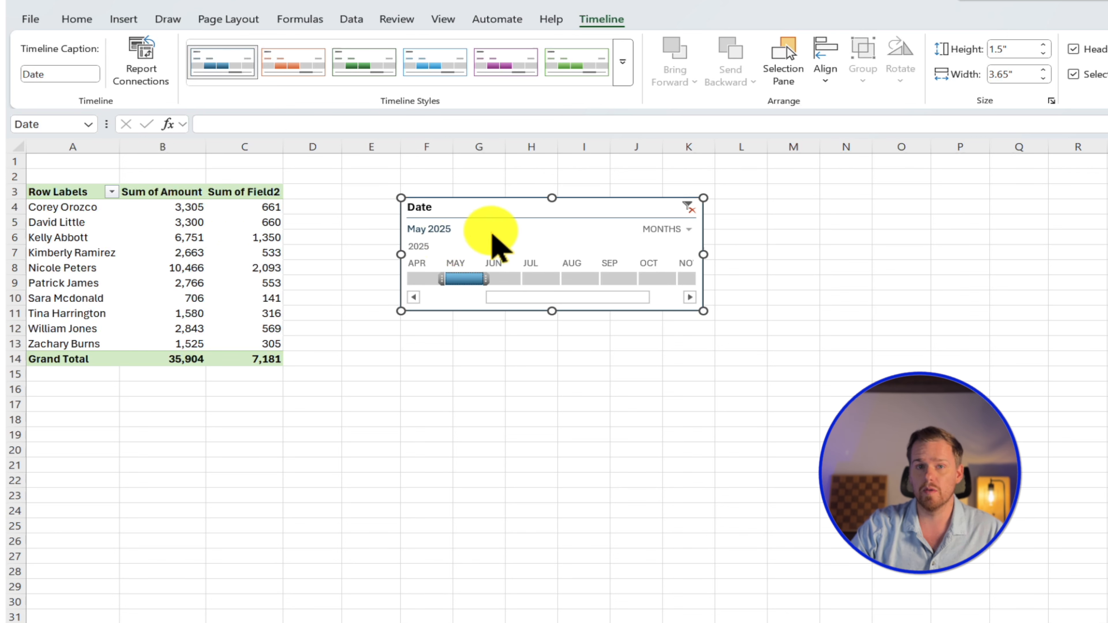
drag(495, 210, 447, 197)
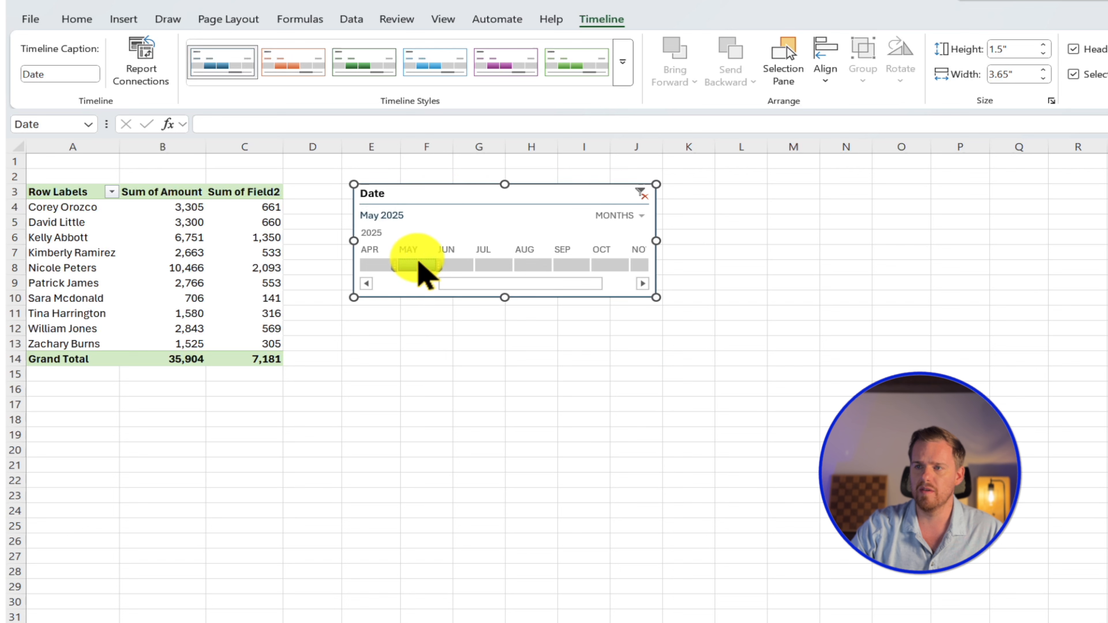
- Set the timeline filter to April through June 2025, then narrow it to May 2025 only
click(375, 267)
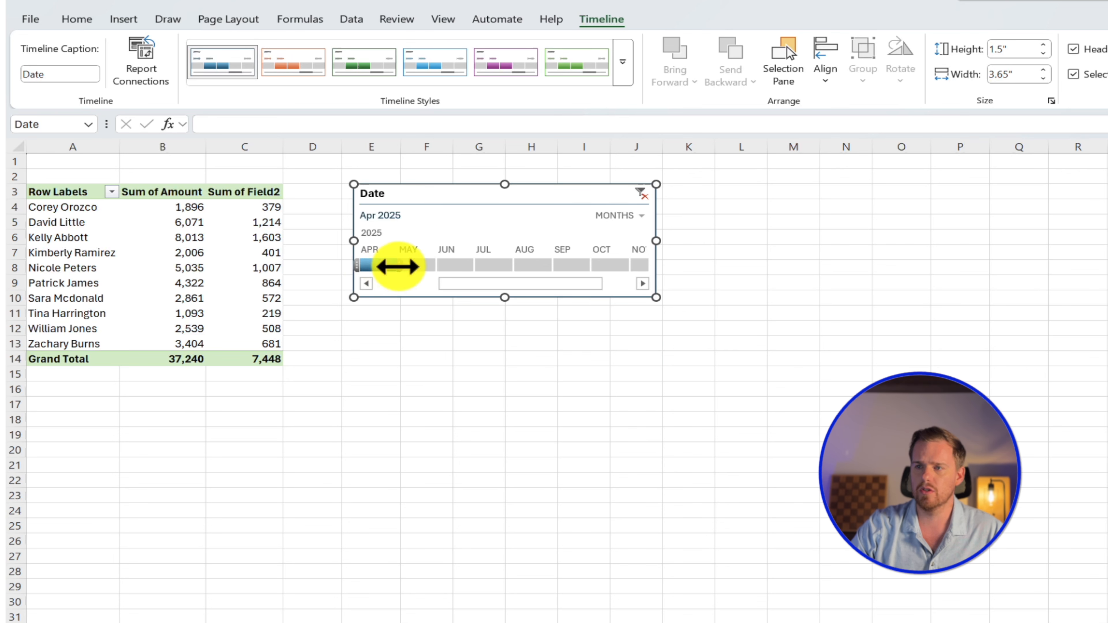
drag(398, 267, 476, 270)
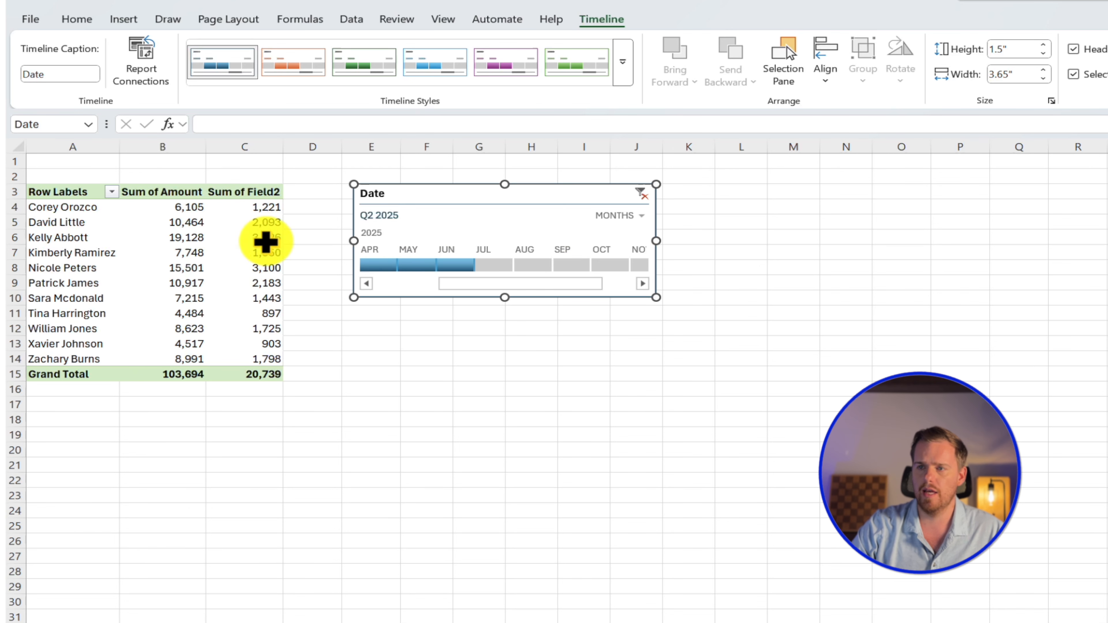
click(412, 265)
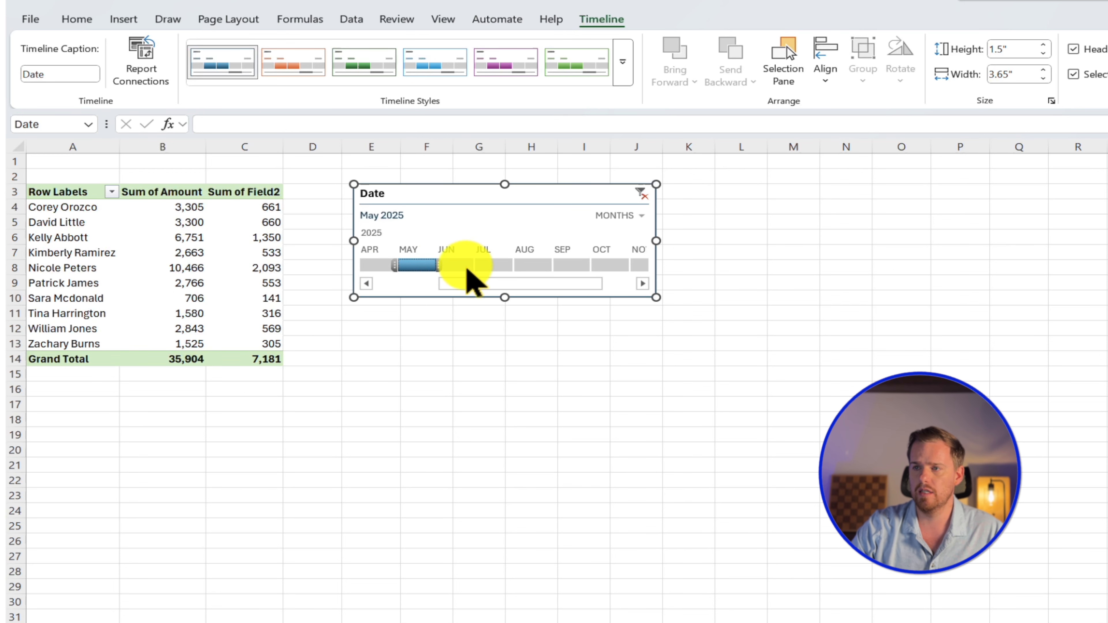
- Widen the timeline filter to Q2 2025 and insert a Region slicer for the sales rep PivotTable
click(493, 266)
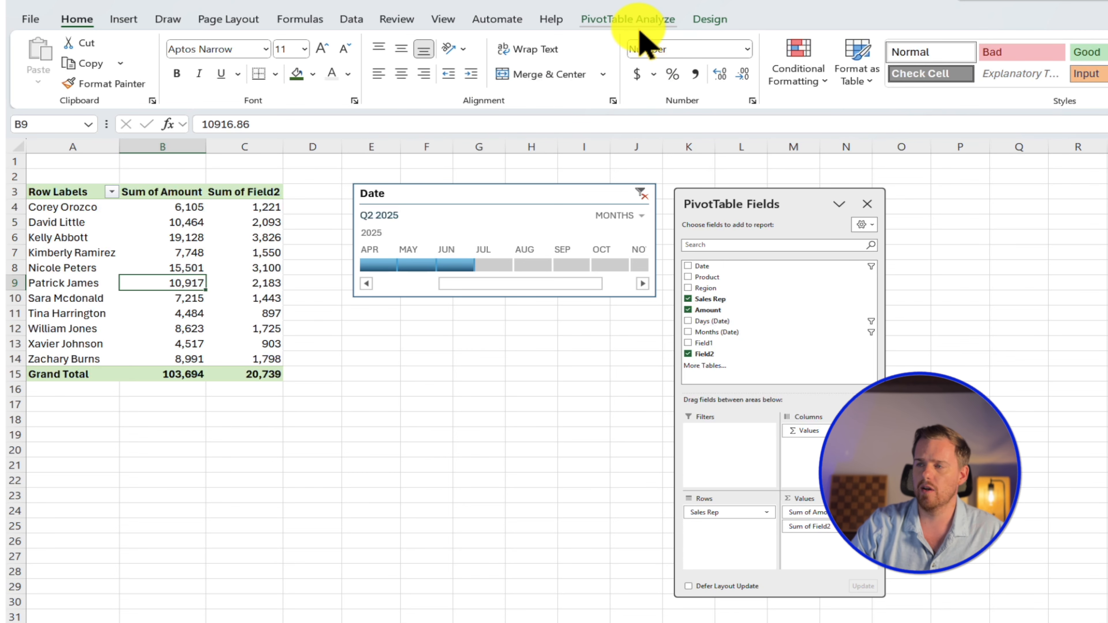
click(639, 19)
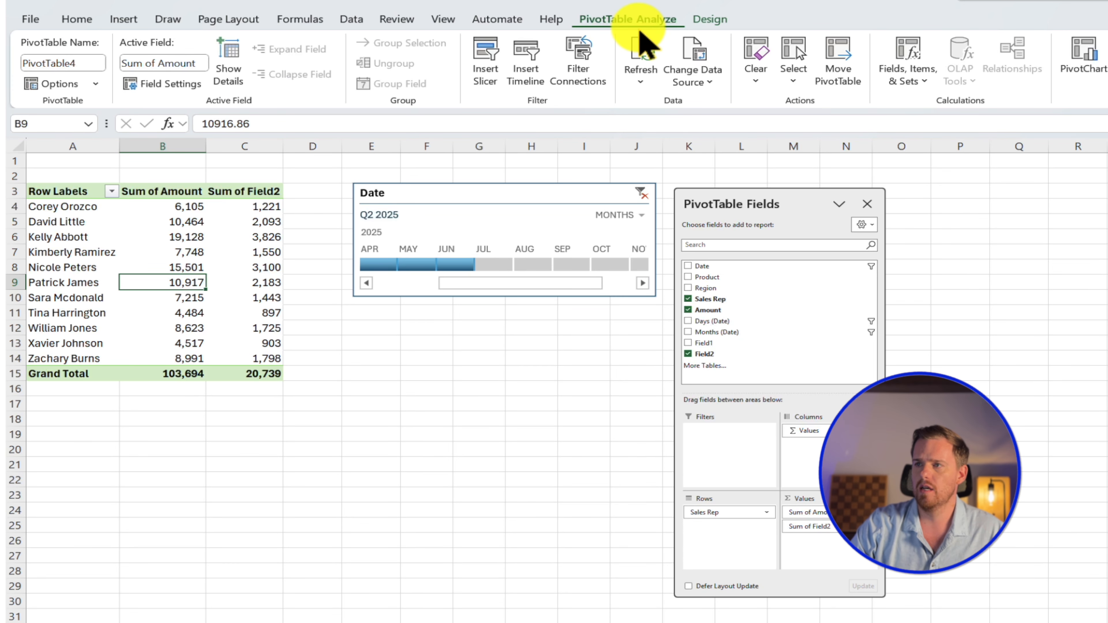
click(484, 59)
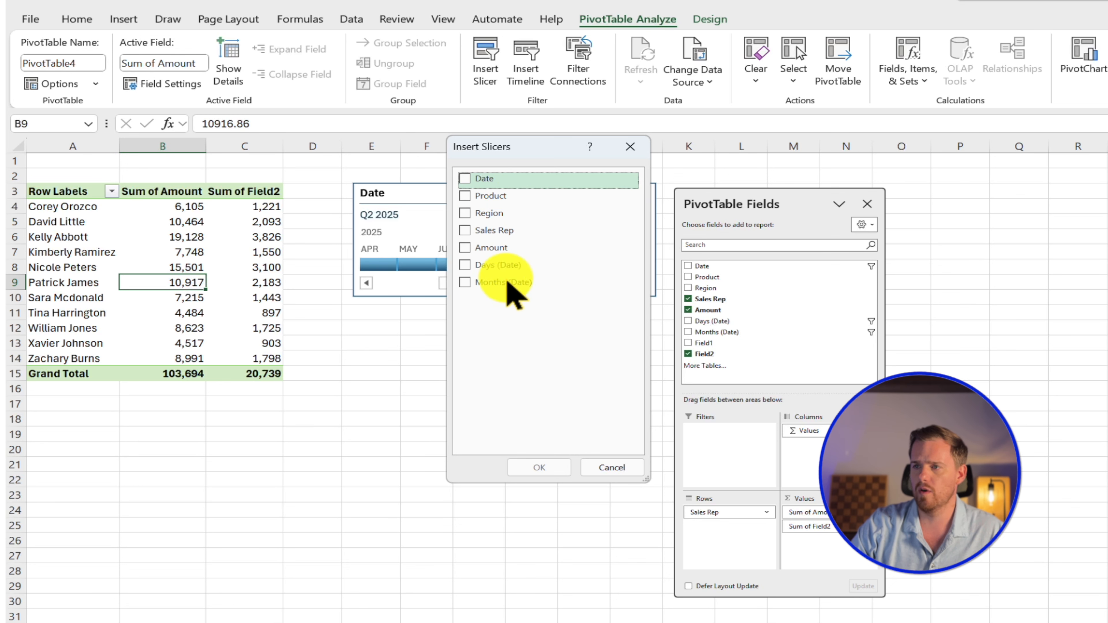
click(471, 214)
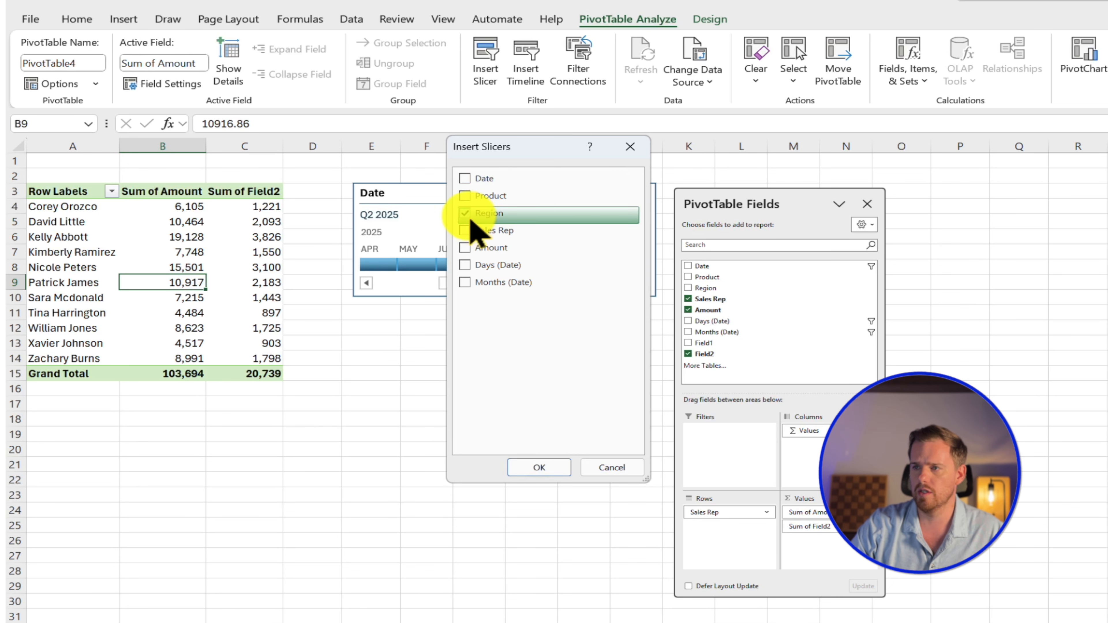
click(535, 474)
- Arrange the Date timeline directly beside the PivotTable and the Region slicer next to the timeline
drag(1084, 462, 710, 203)
drag(557, 197, 509, 199)
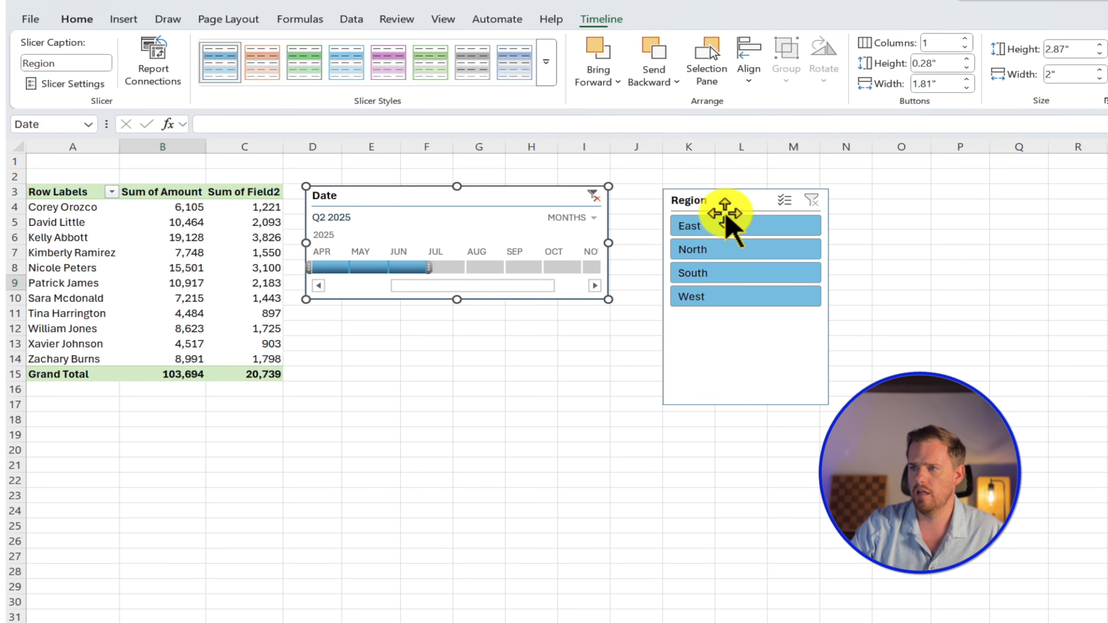
drag(726, 216, 684, 210)
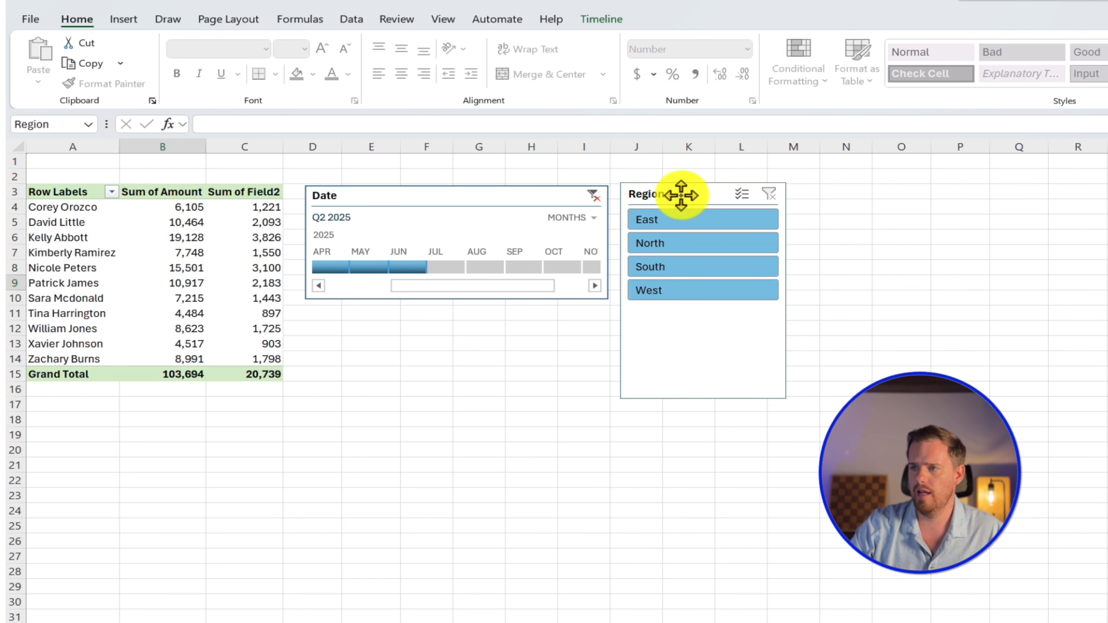
- Filter the PivotTable with the Region slicer to East, then switch it to North
click(674, 227)
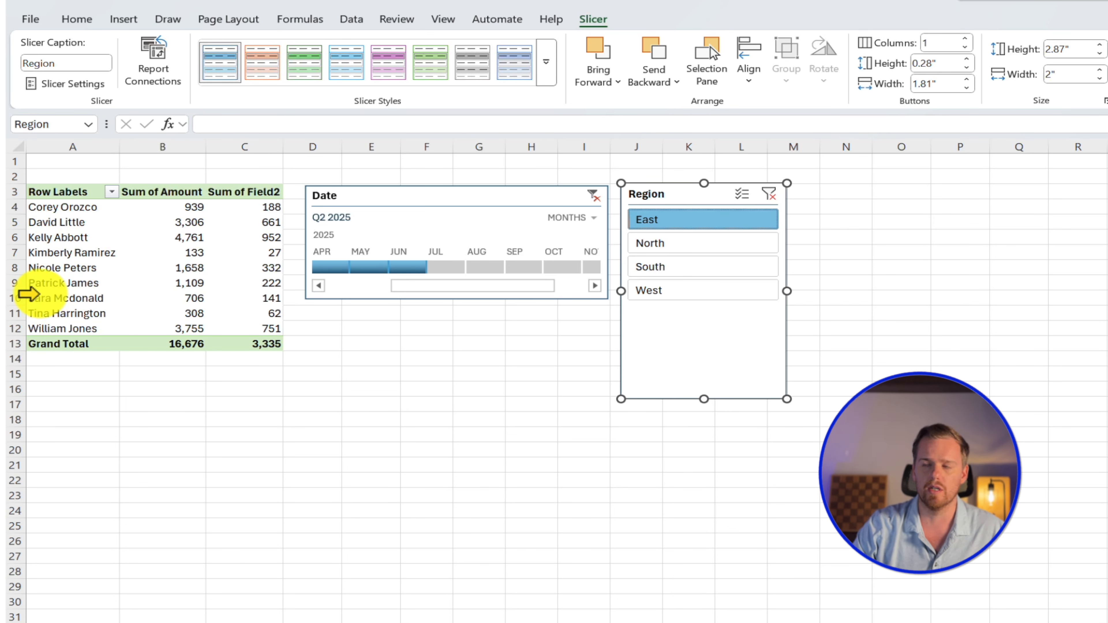
click(704, 243)
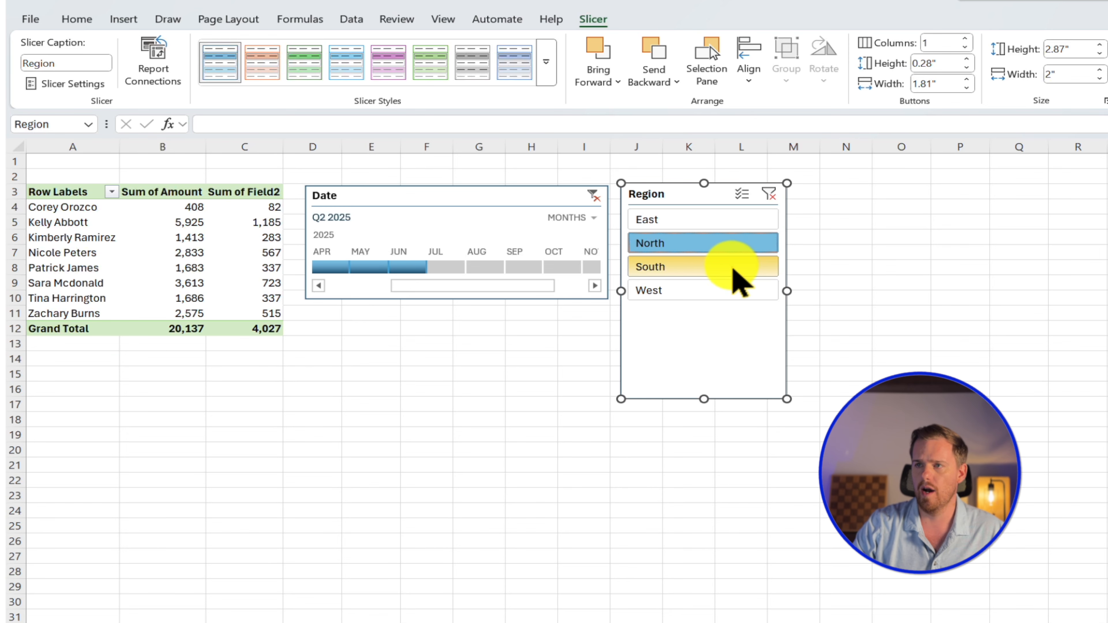
- Return to the source sales data sheet and filter its Region column to show only East
key(ctrl+Page_Up)
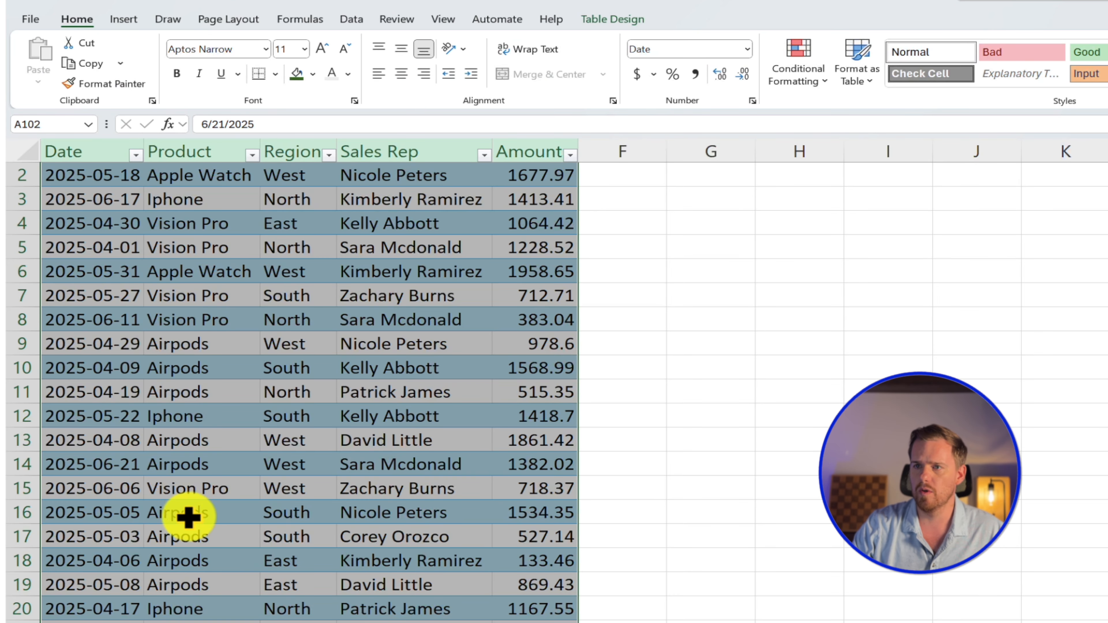
scroll(189, 517, up, 1)
click(329, 178)
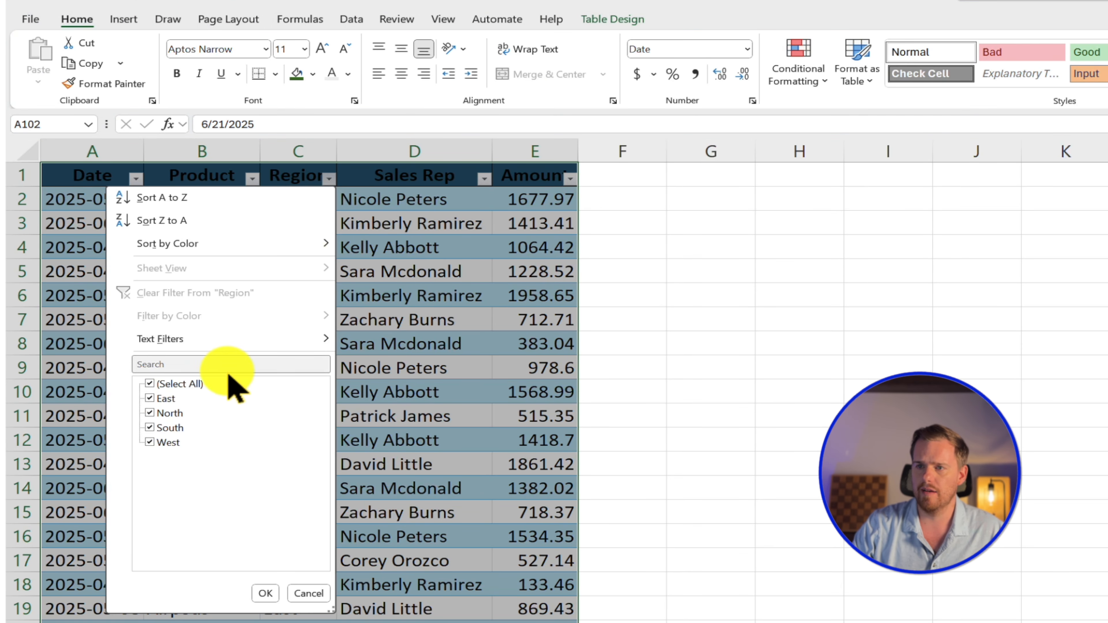
click(150, 383)
click(162, 398)
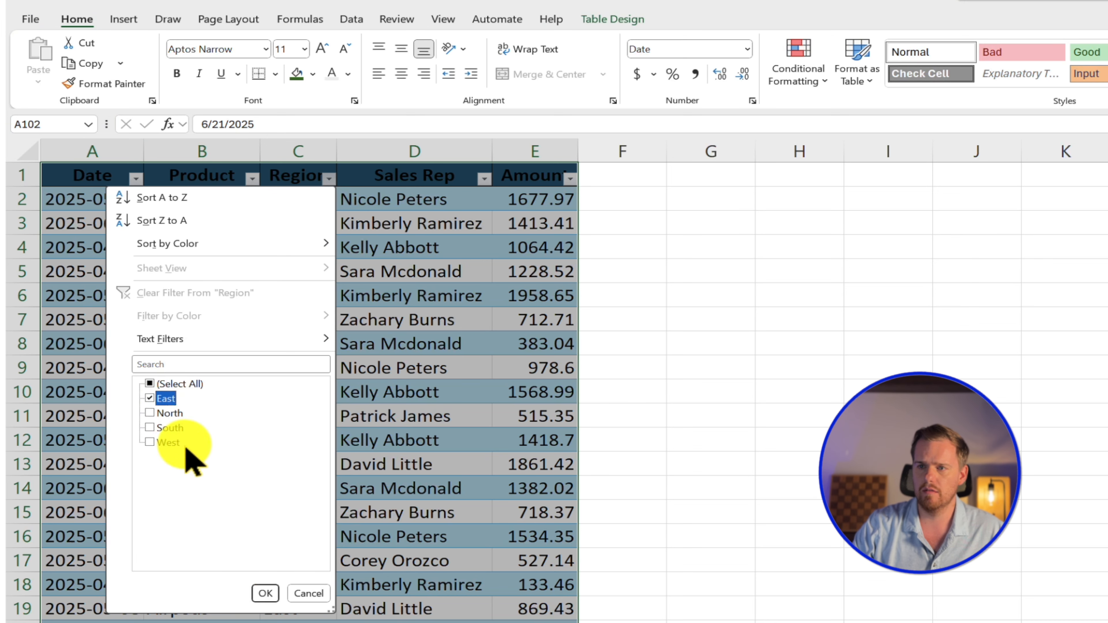
click(265, 593)
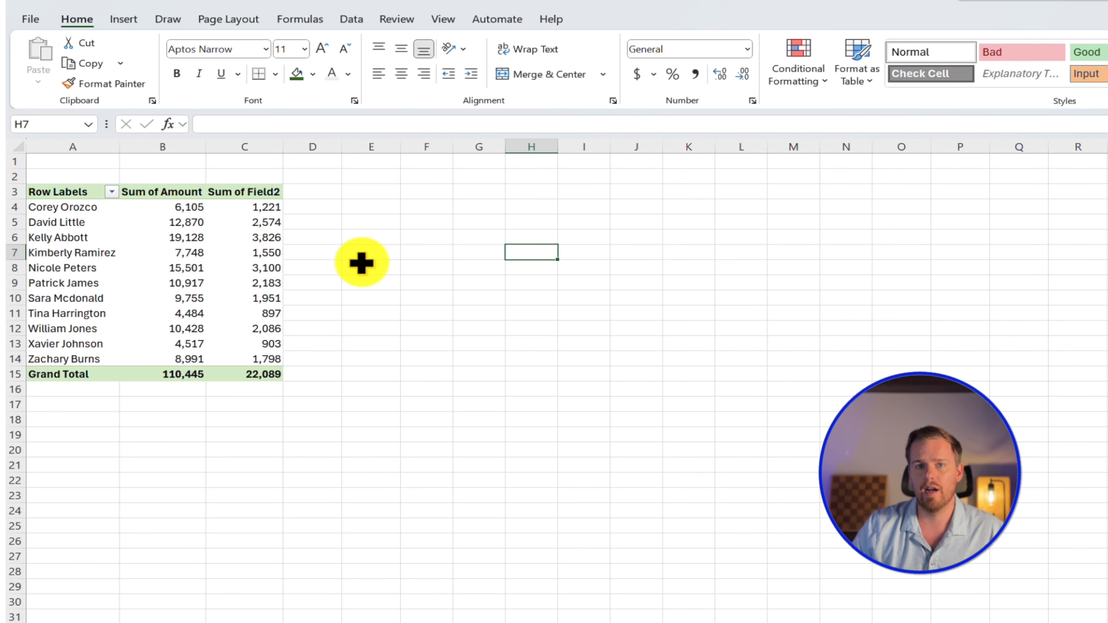
- Preview Clustered Column, Clustered Bar and Area chart types for a PivotChart of the sales rep PivotTable
click(167, 283)
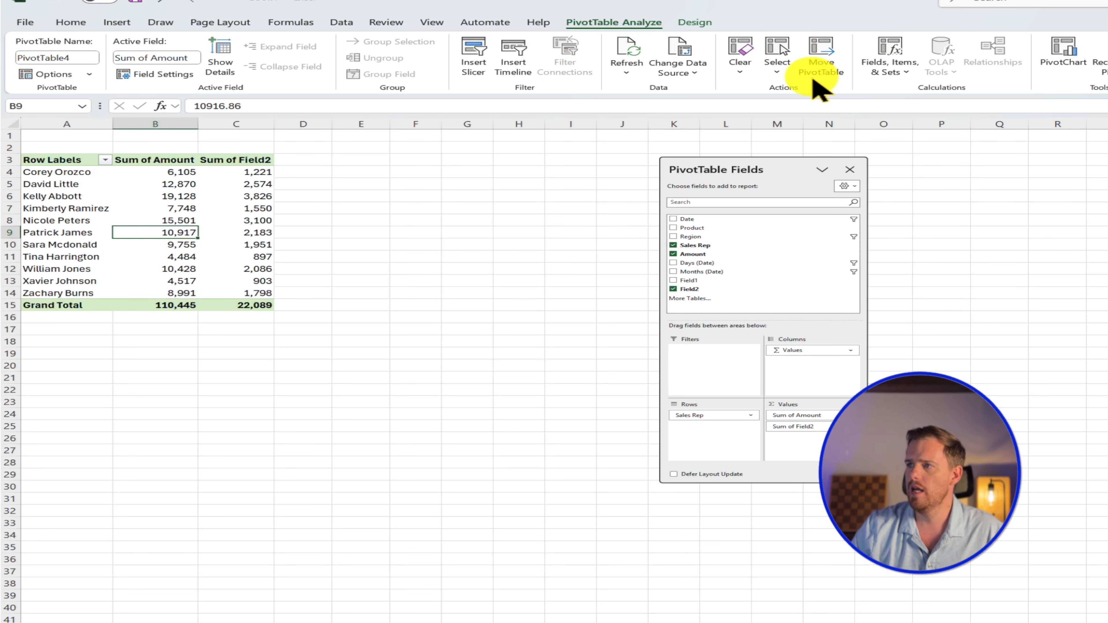
click(1069, 68)
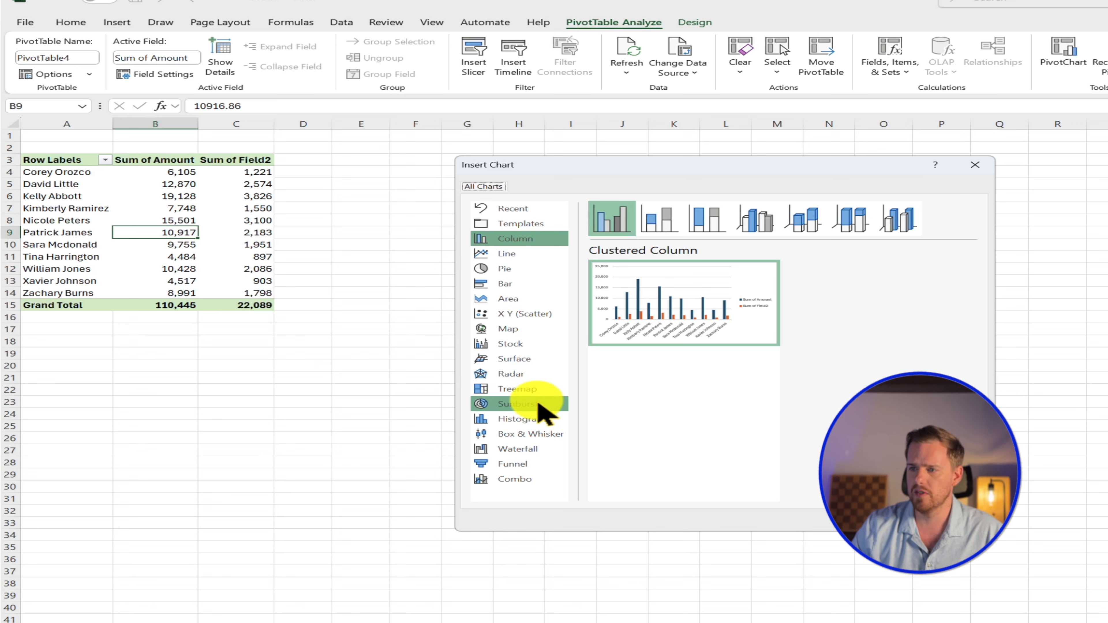
mouse_move(677, 311)
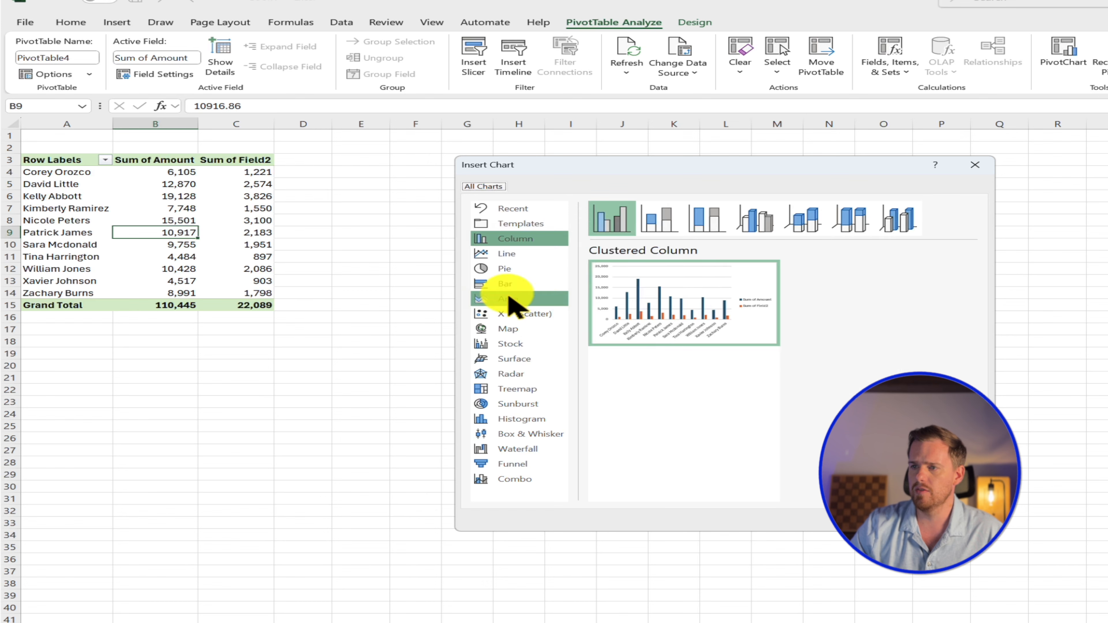
click(512, 286)
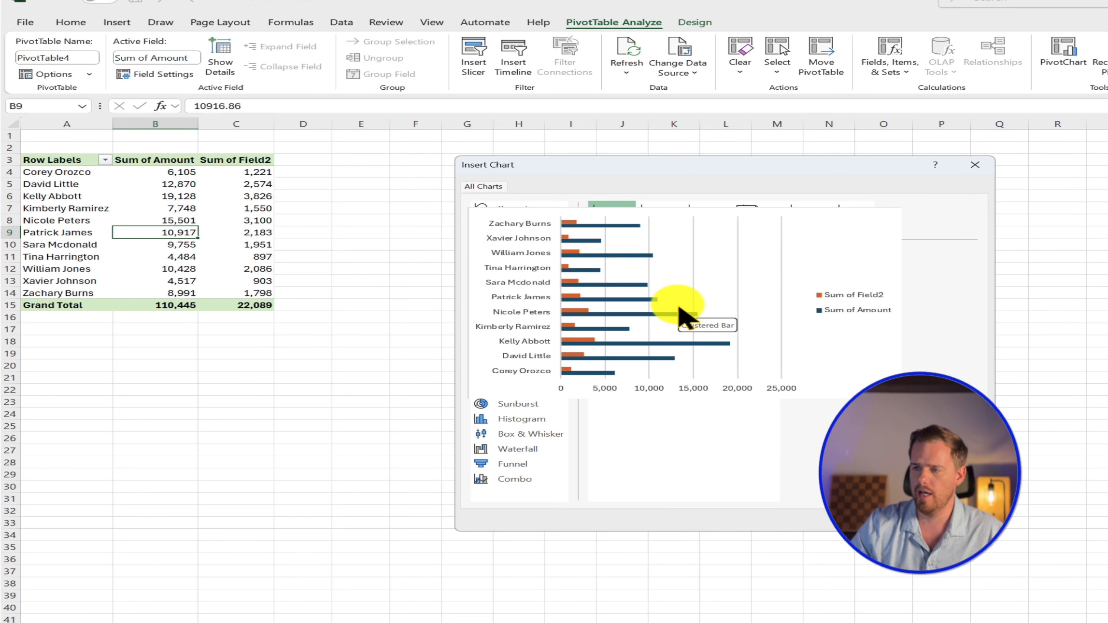
click(517, 300)
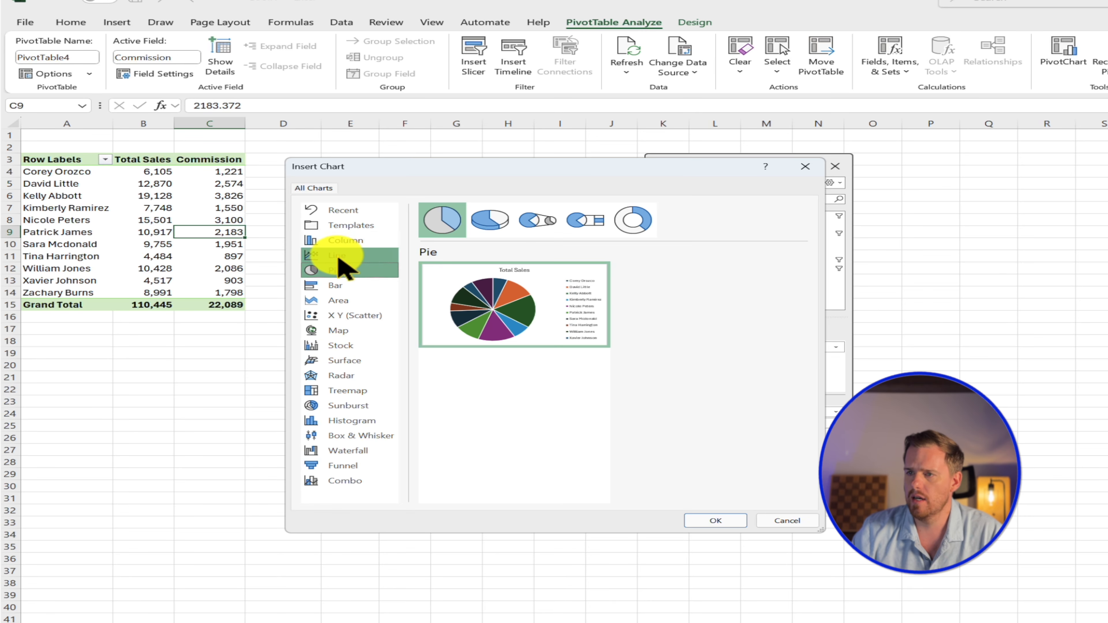
- Insert a Clustered Column PivotChart of Total Sales and Commission by sales rep
click(343, 241)
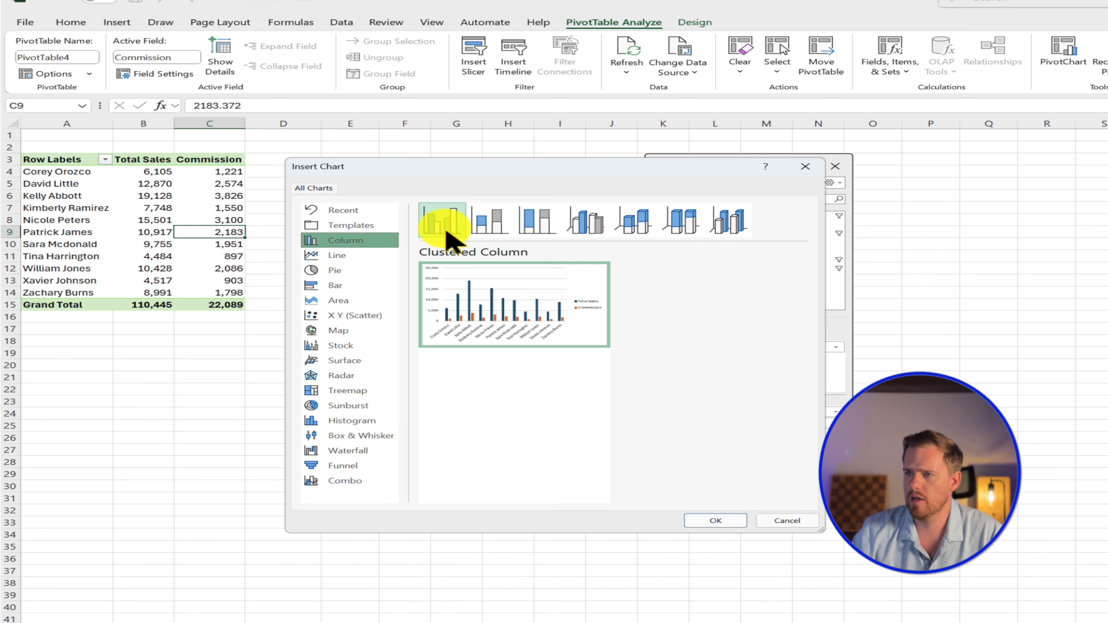
mouse_move(527, 309)
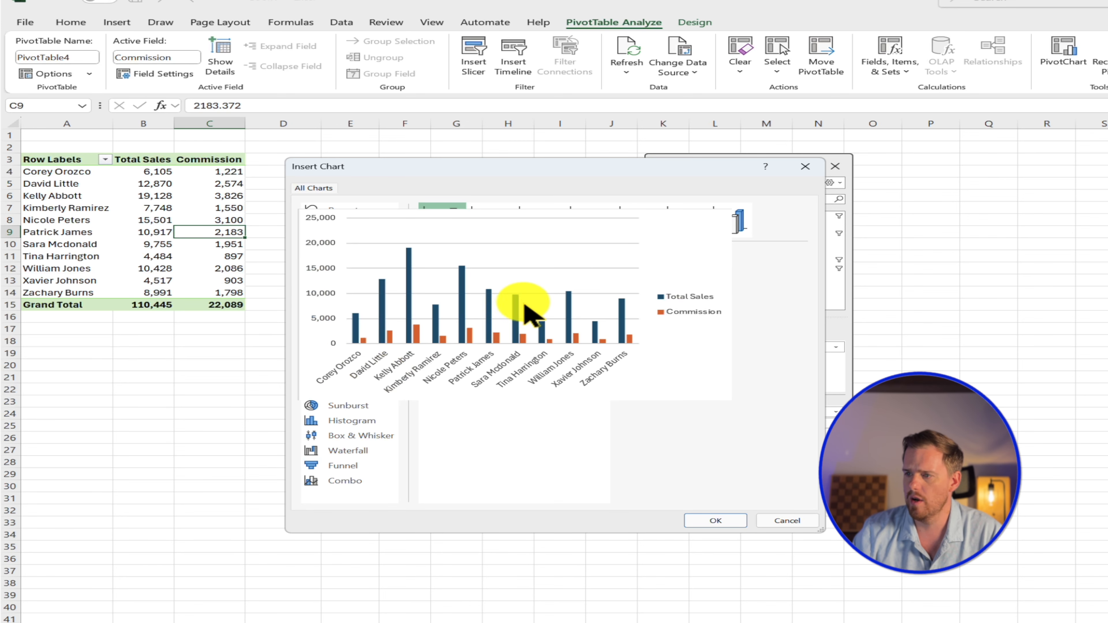
click(715, 524)
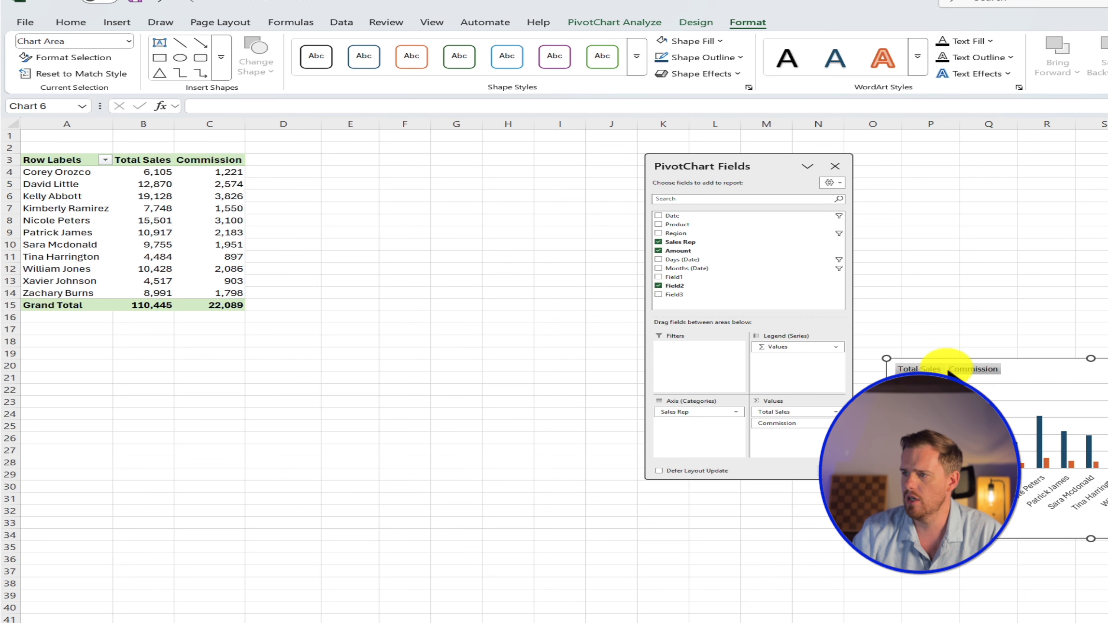
- Place the PivotChart beside the PivotTable, move the field list aside, and enlarge the chart to about 4.84" high by 7.72" wide
drag(1049, 369, 422, 166)
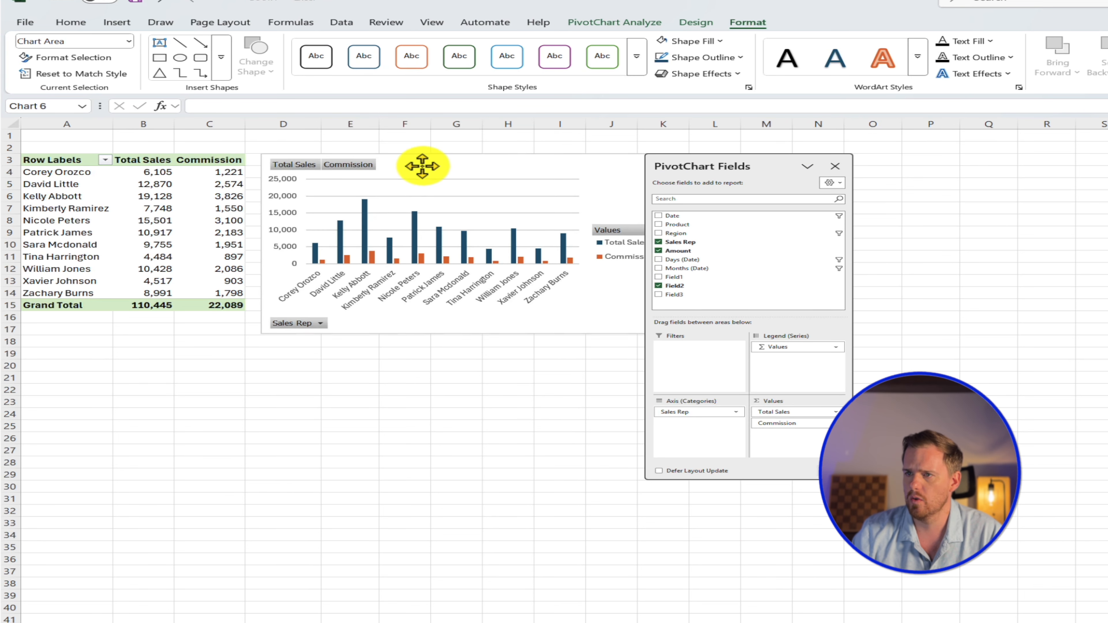
drag(698, 168, 851, 171)
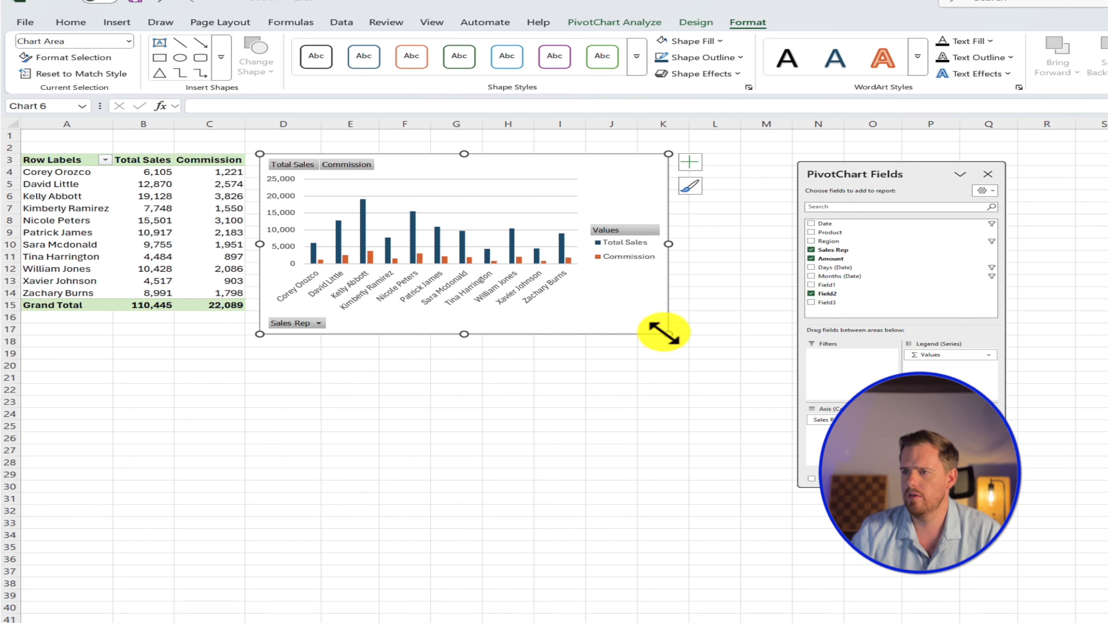
drag(663, 333, 890, 443)
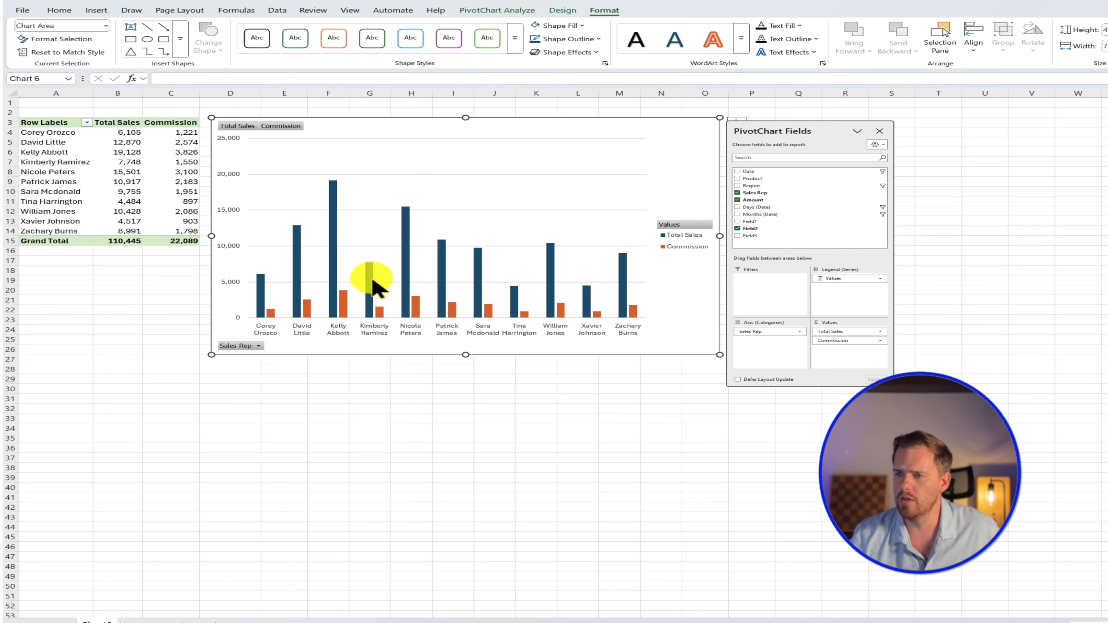
- Set the series overlap of the Total Sales columns in the PivotChart to 0%
drag(334, 267, 338, 276)
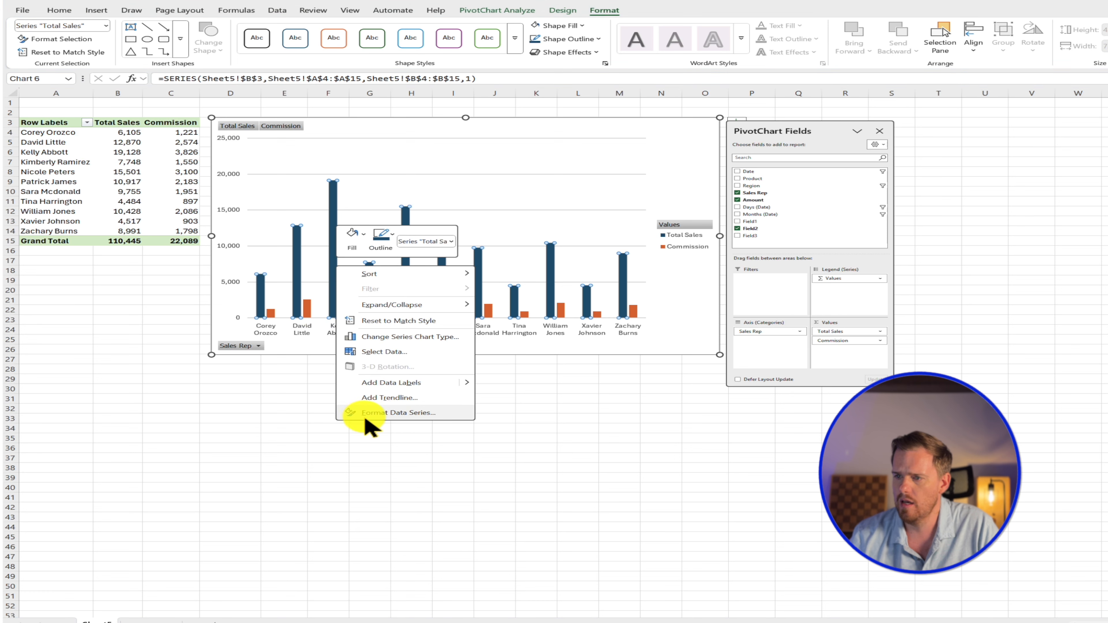
click(408, 414)
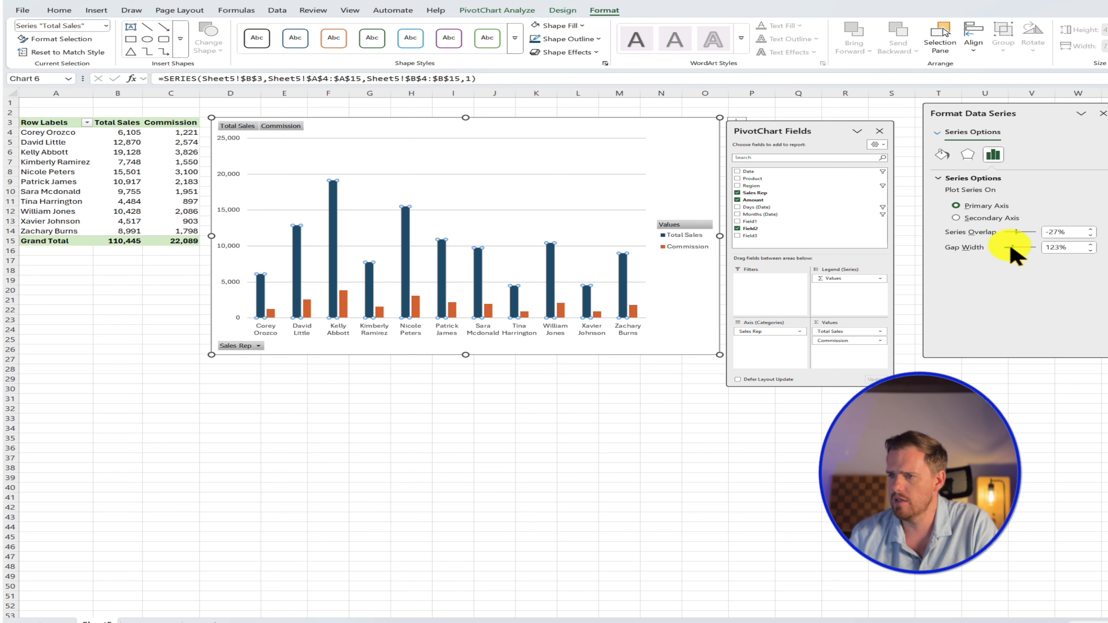
drag(1017, 233, 1018, 234)
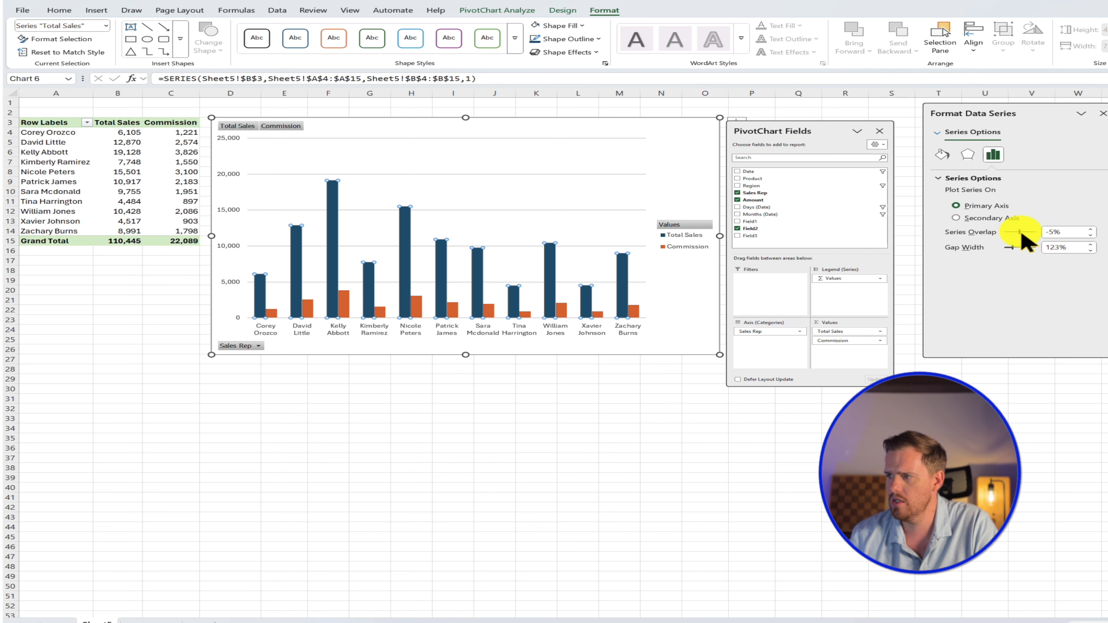
click(681, 330)
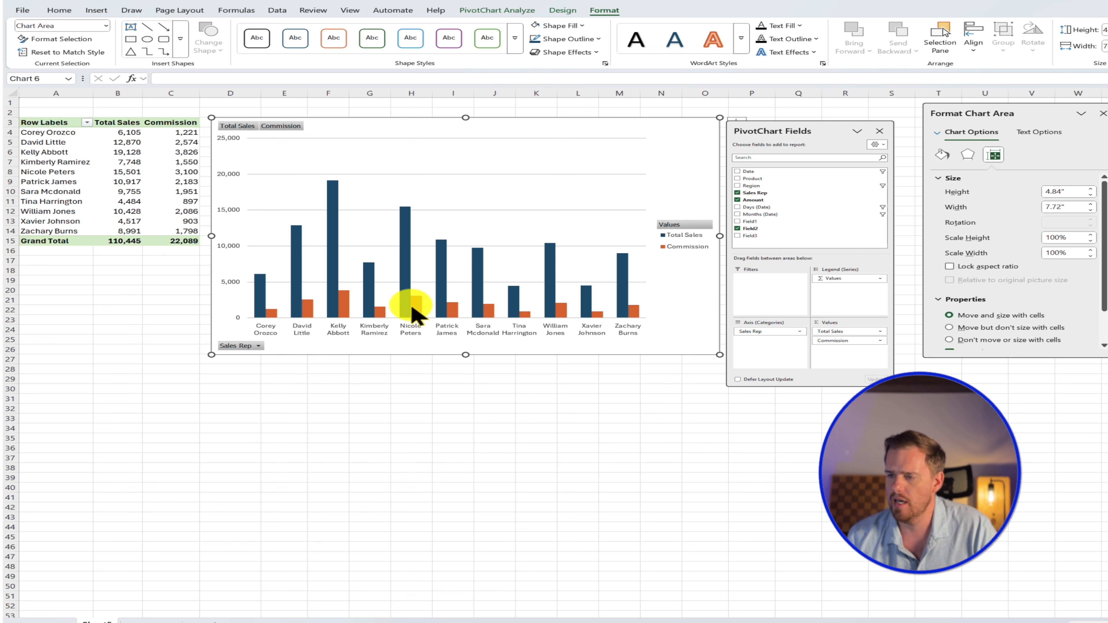
- Add data labels to the Total Sales series in the PivotChart
click(406, 284)
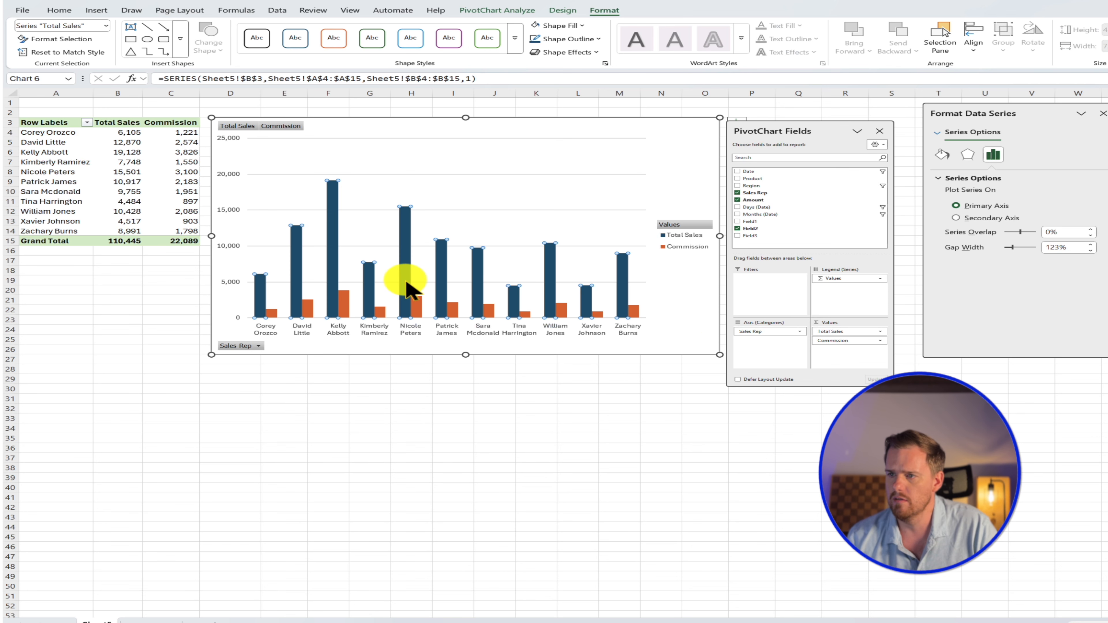
right_click(406, 278)
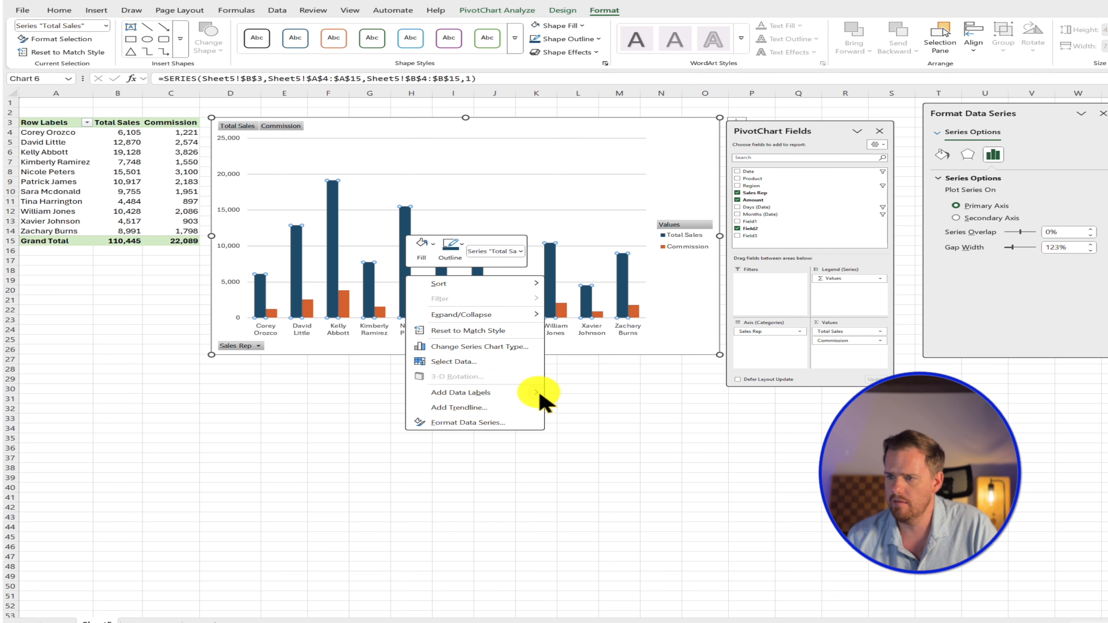
mouse_move(540, 392)
click(575, 392)
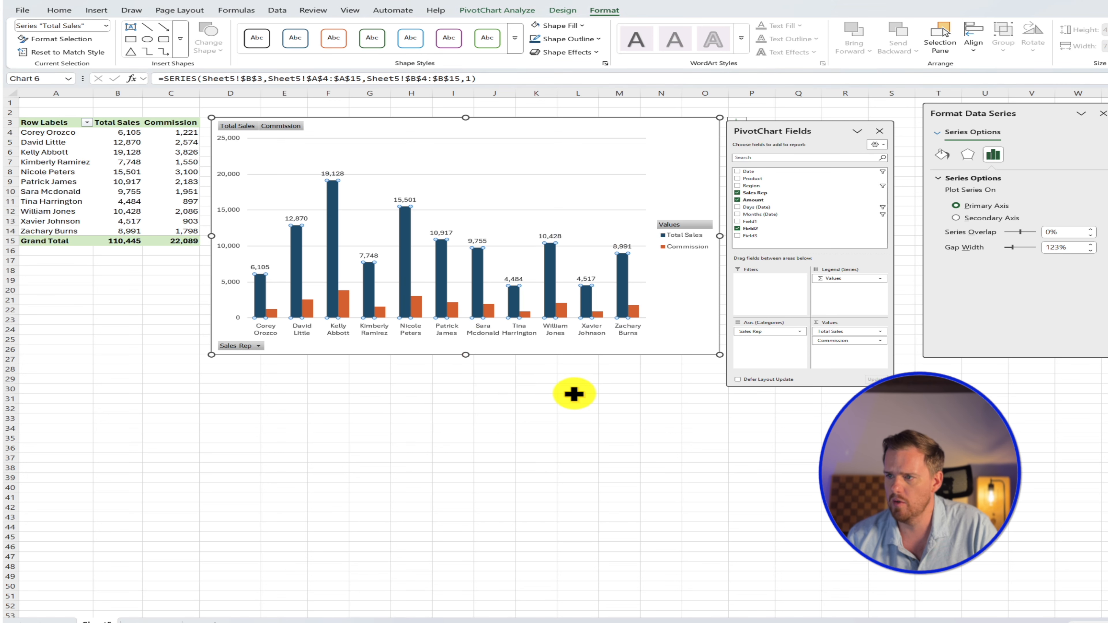
- Format the Total Sales data labels in the PivotChart as Currency with the $ symbol and 0 decimal places
click(676, 290)
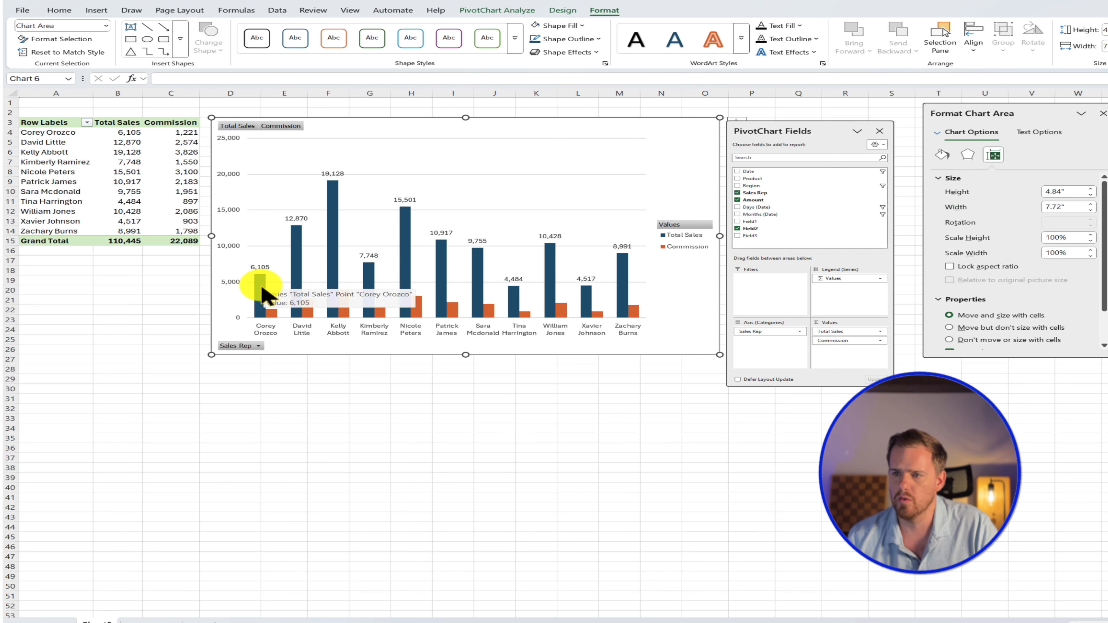
click(258, 268)
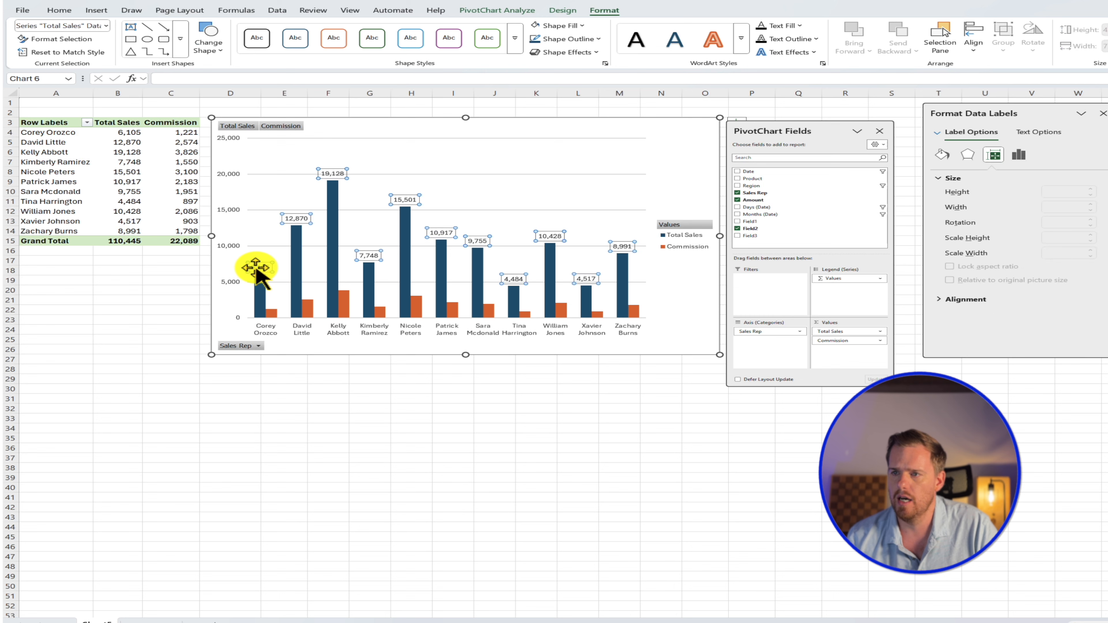
right_click(257, 270)
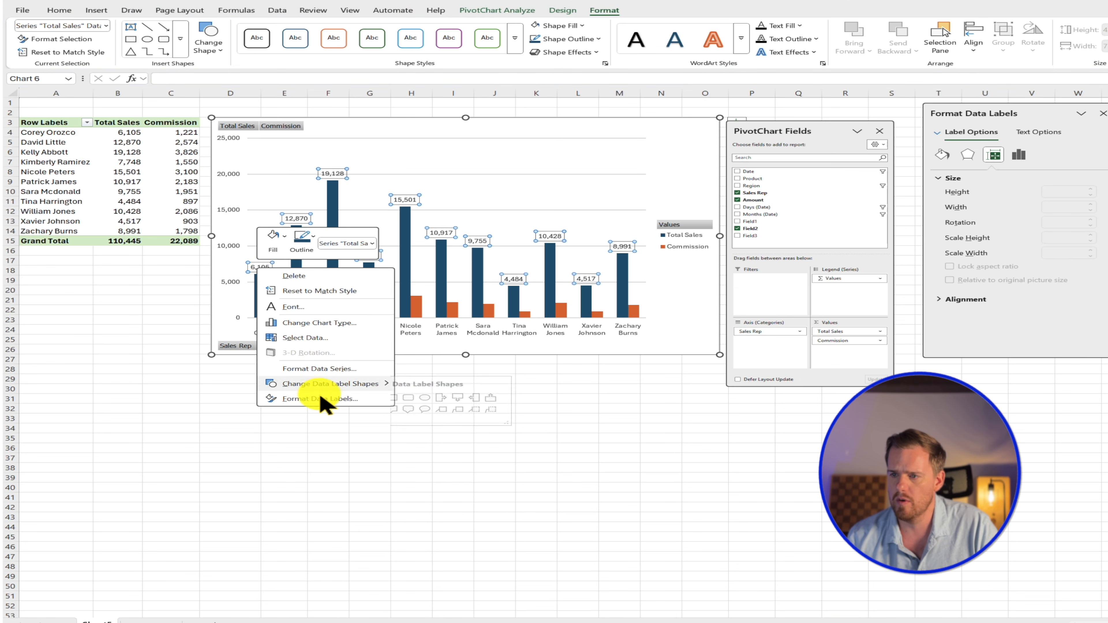
click(337, 399)
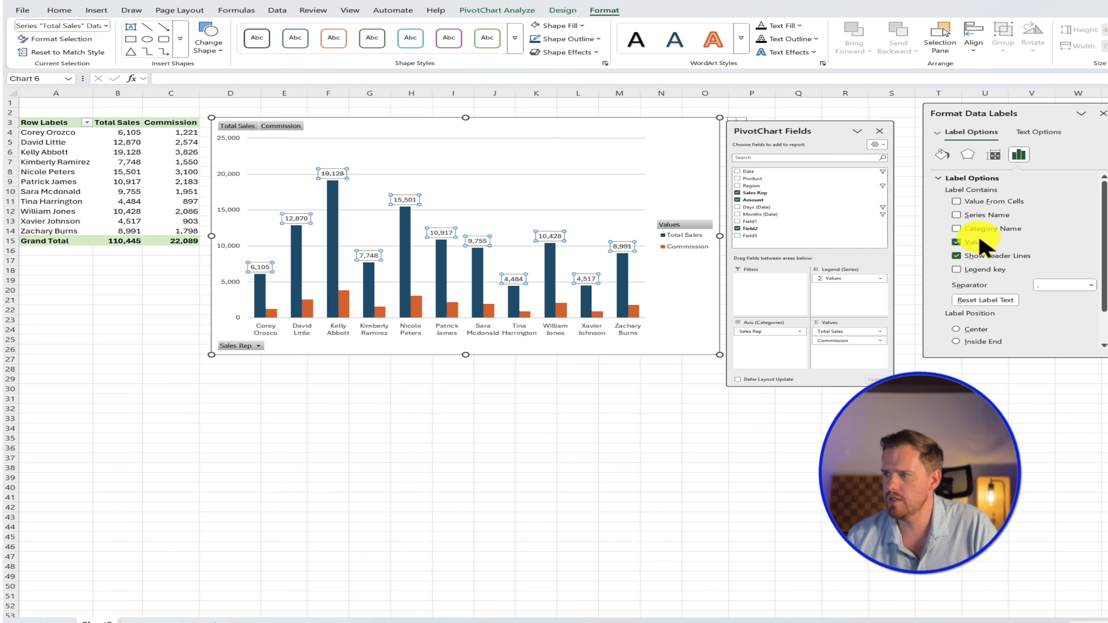
scroll(982, 247, down, 1)
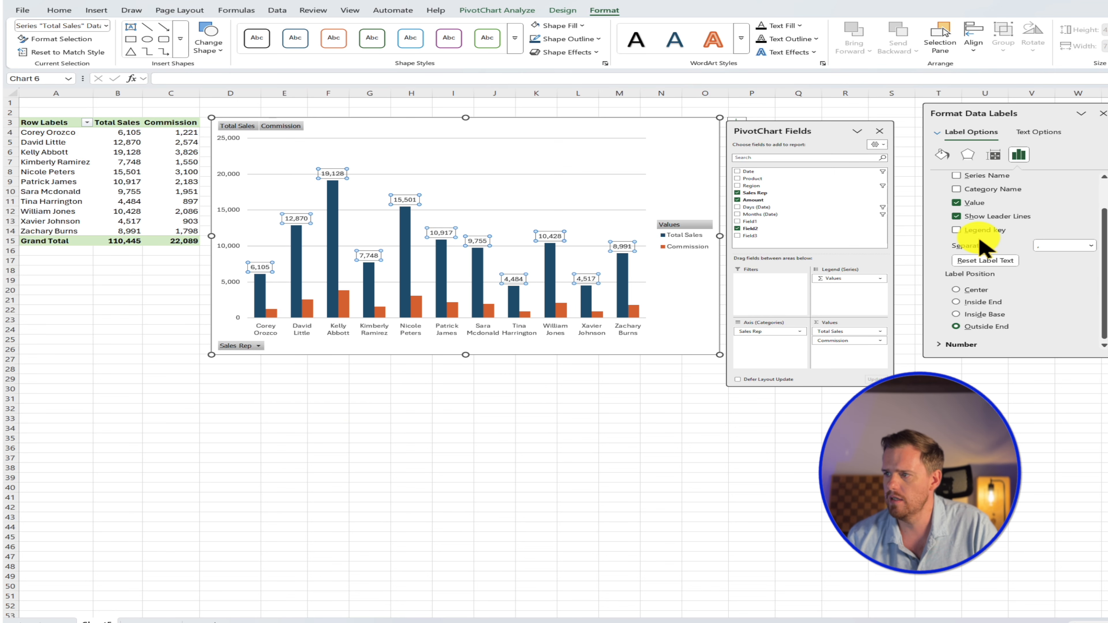
click(942, 346)
click(1080, 291)
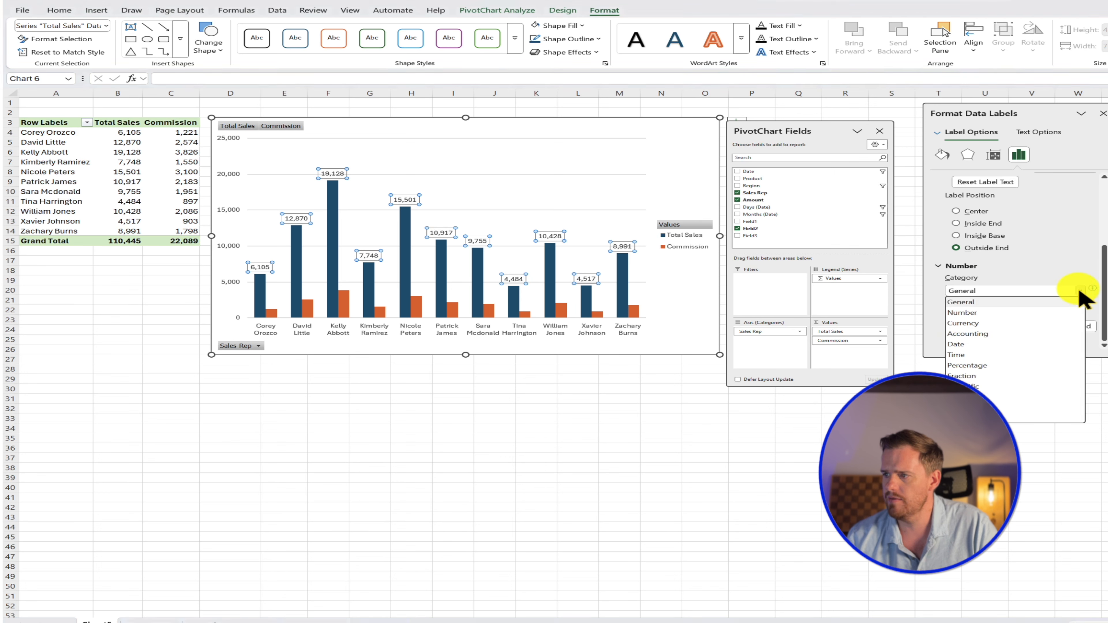
click(1045, 323)
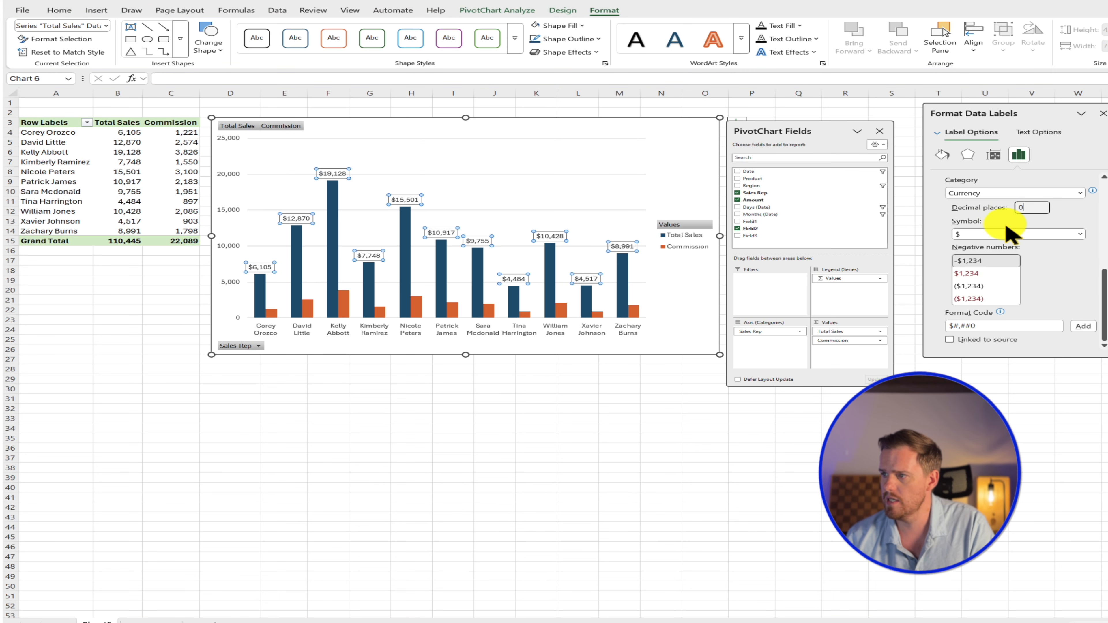
click(661, 418)
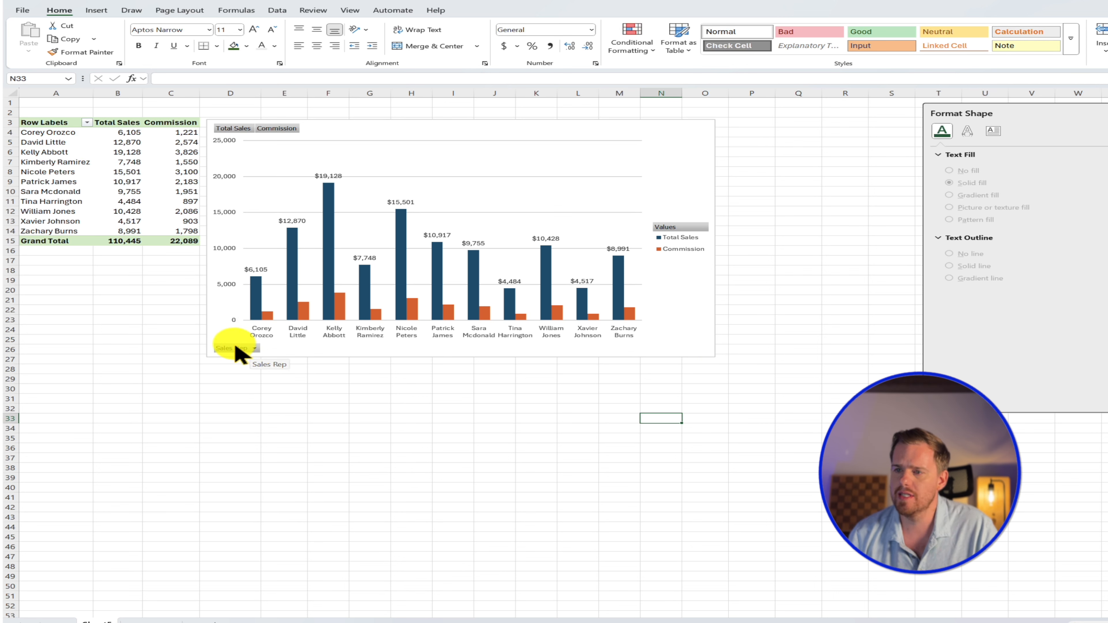
- Filter the PivotChart by Sales Rep to only the second, third and fourth reps in the alphabetical list
click(253, 348)
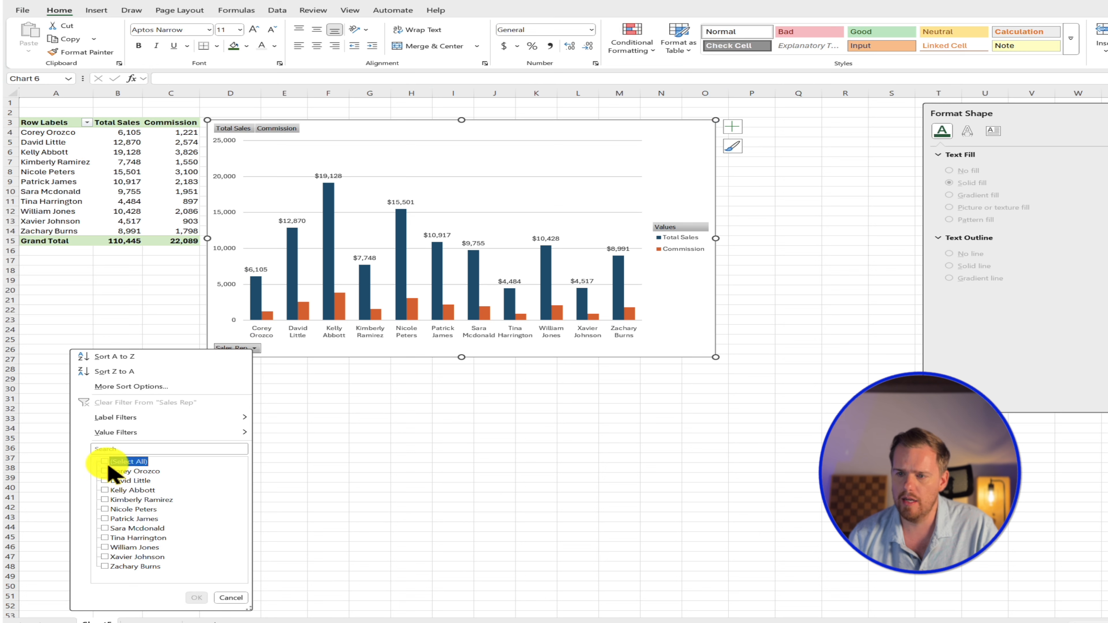
click(107, 480)
click(107, 490)
click(106, 500)
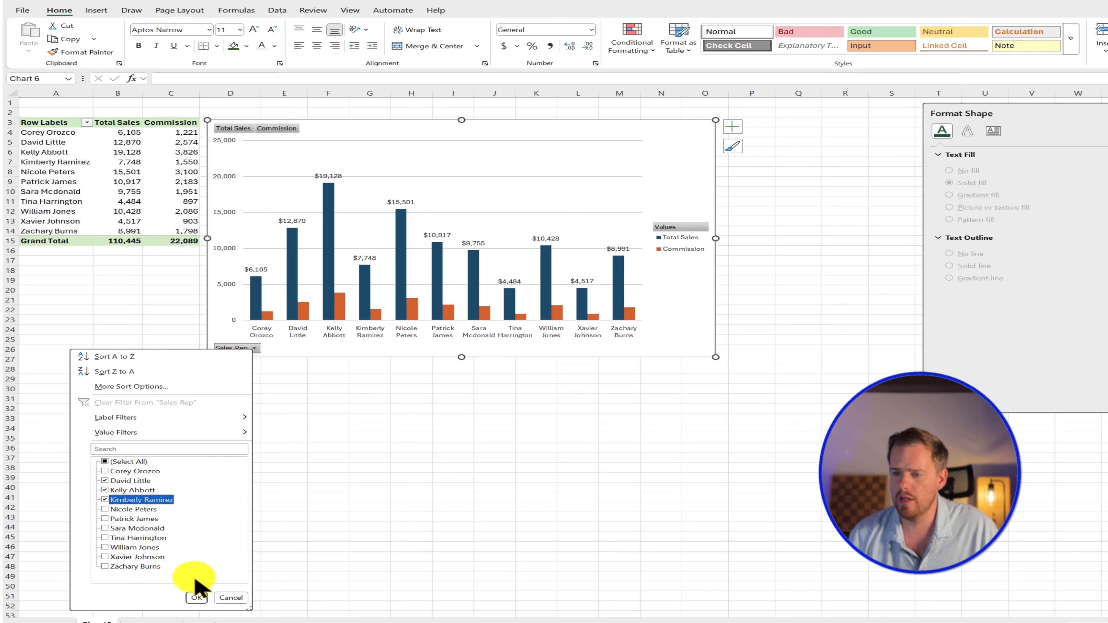
click(196, 598)
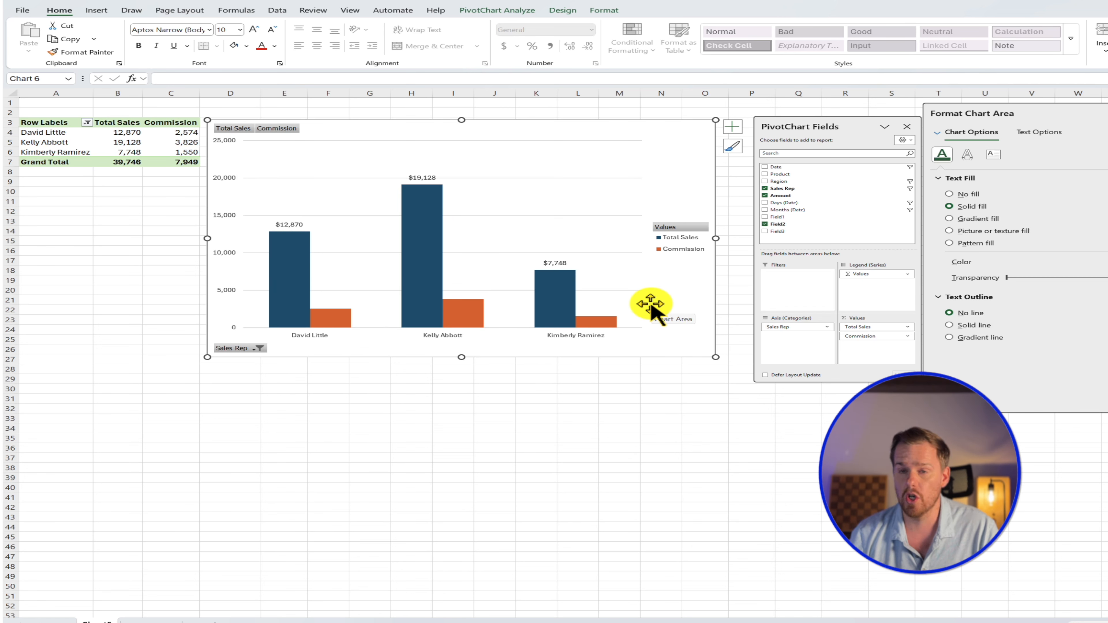
- Reset the PivotChart's Sales Rep filter to include all sales reps
click(254, 351)
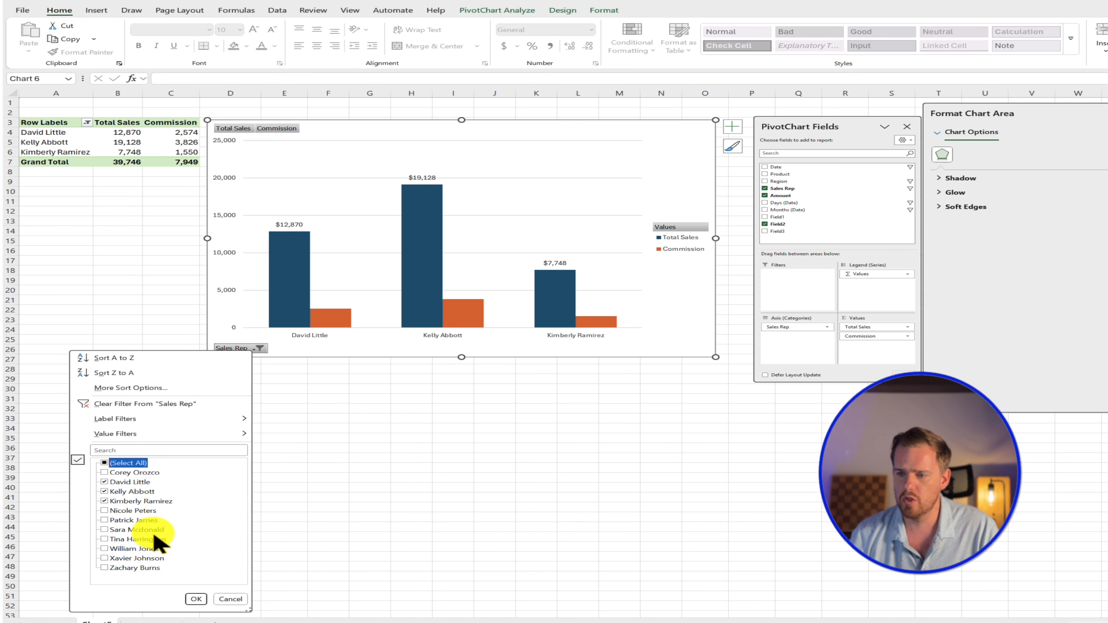
click(112, 463)
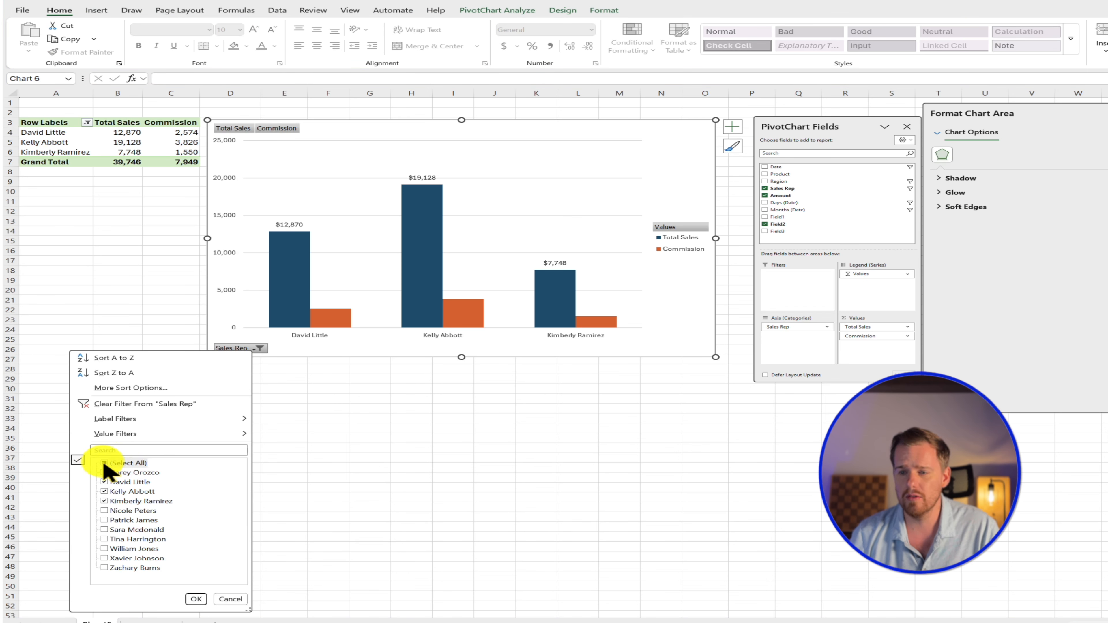
click(196, 598)
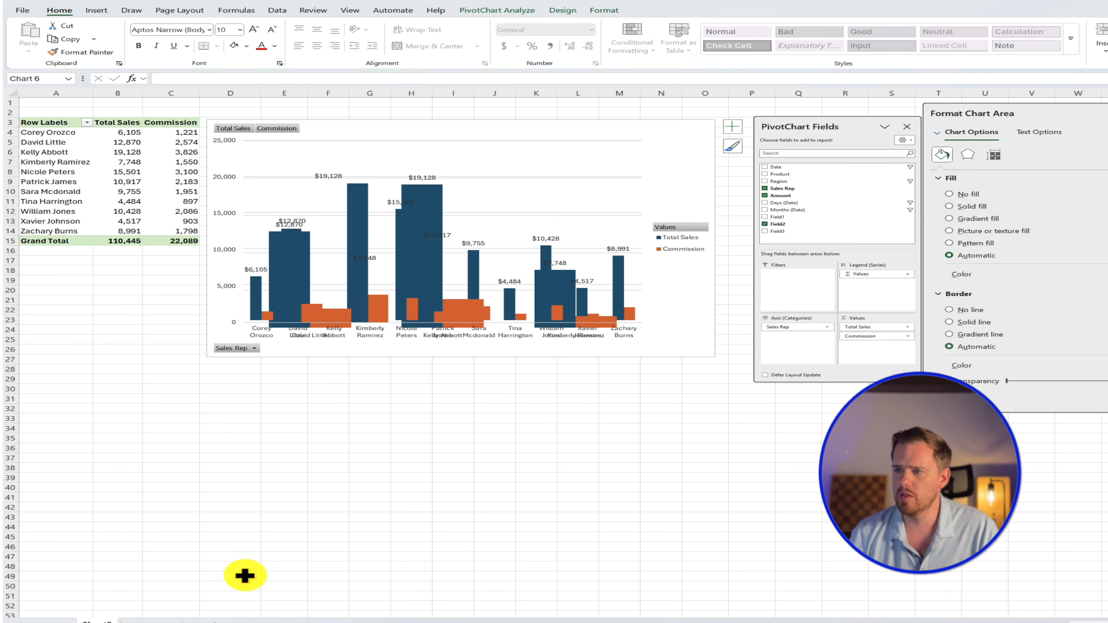